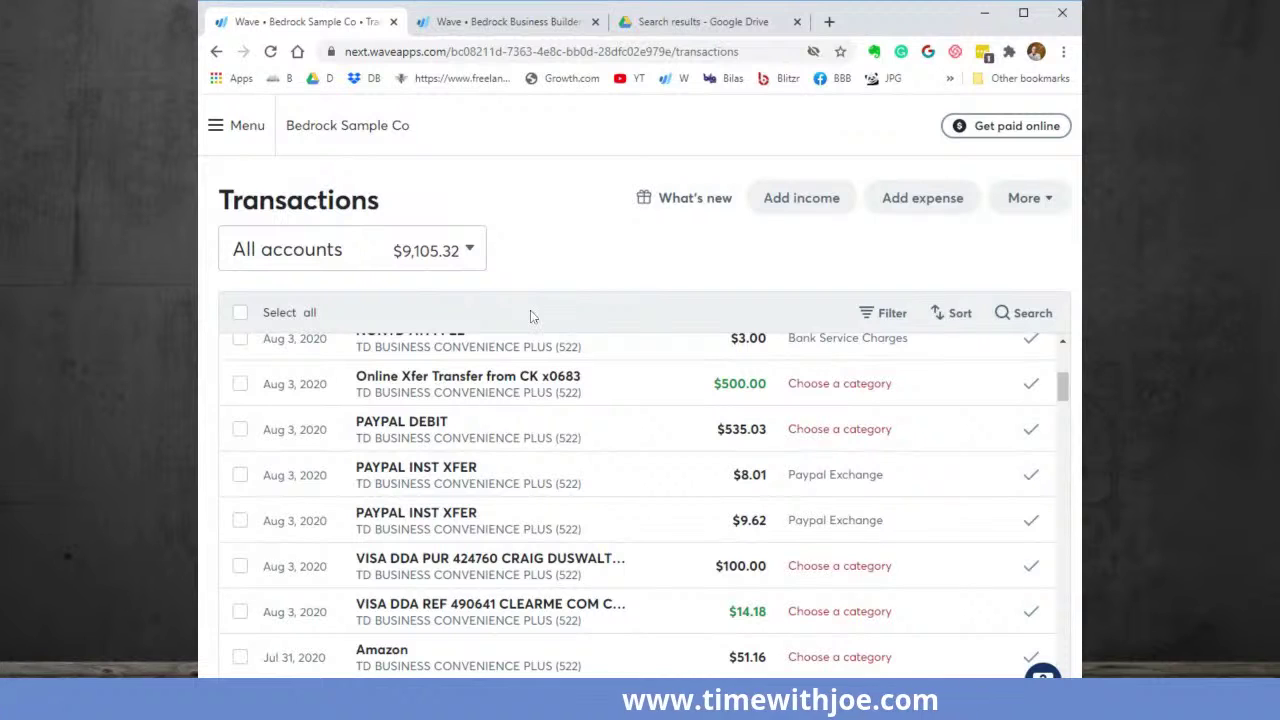
# Switch to the Bedrock Business Builders Corp dashboard and open the form for creating a new business
pyautogui.scroll(3, 603, 337)
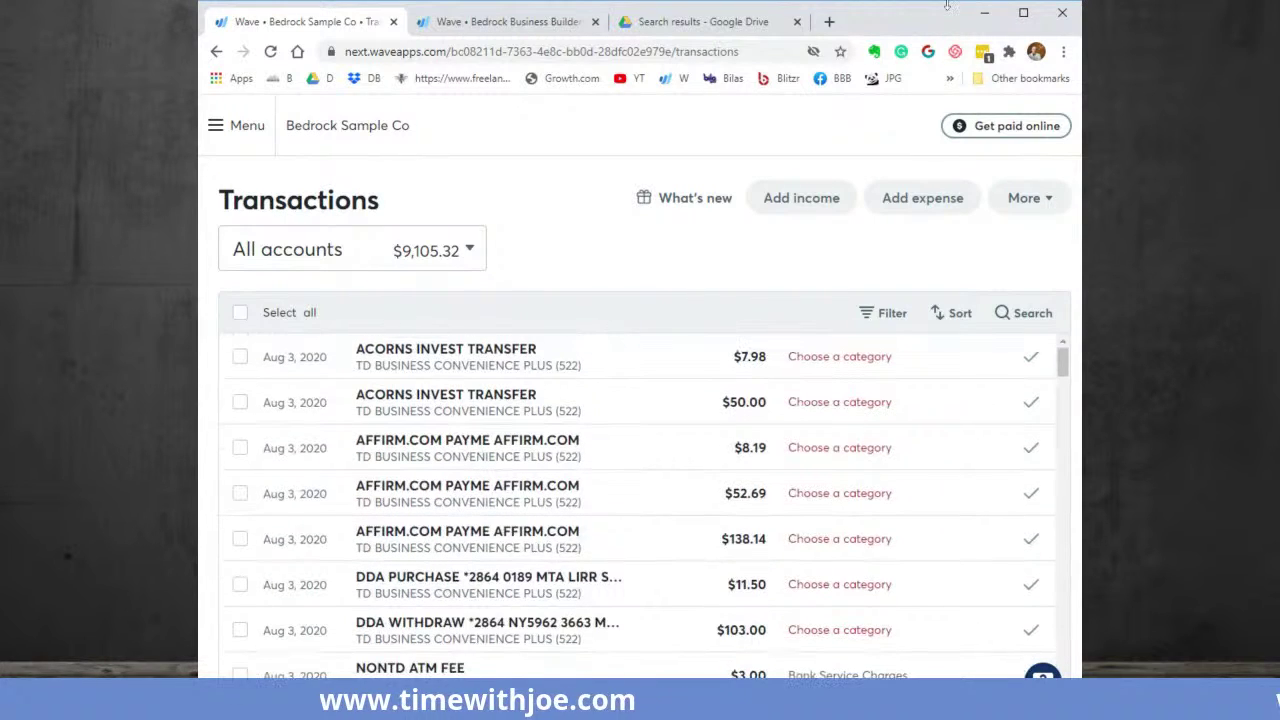
pyautogui.click(506, 21)
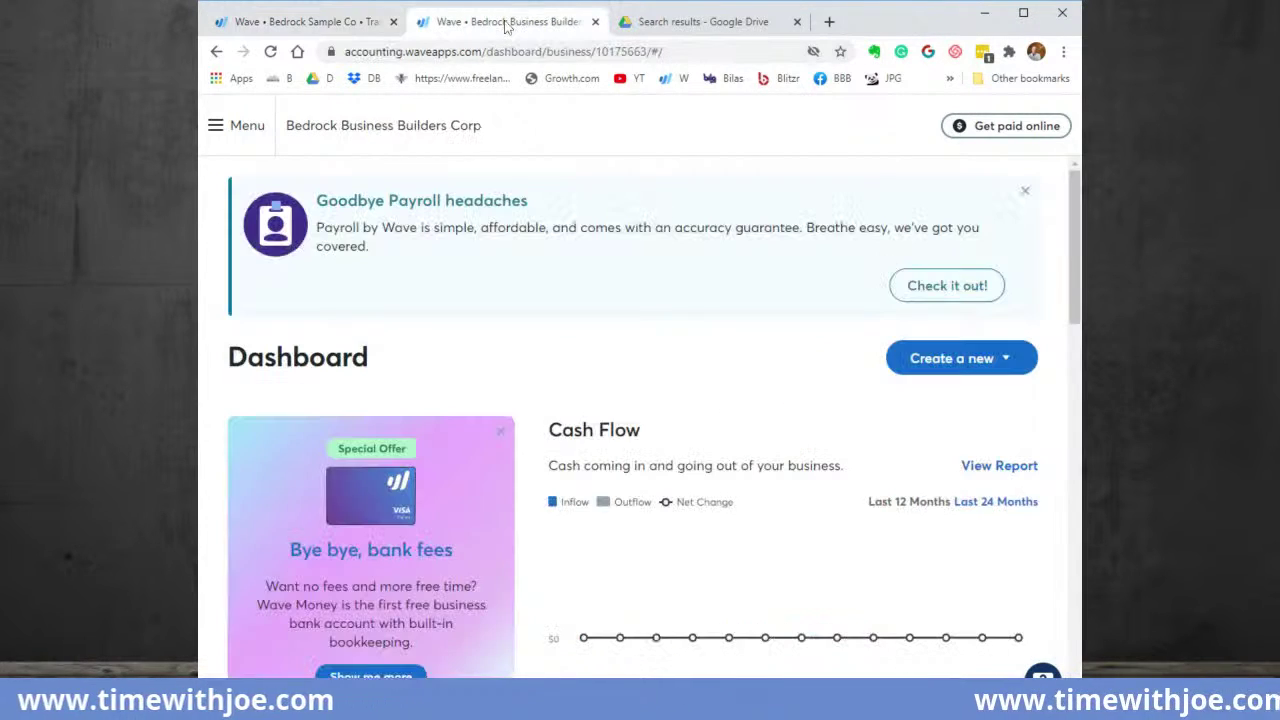
pyautogui.click(222, 142)
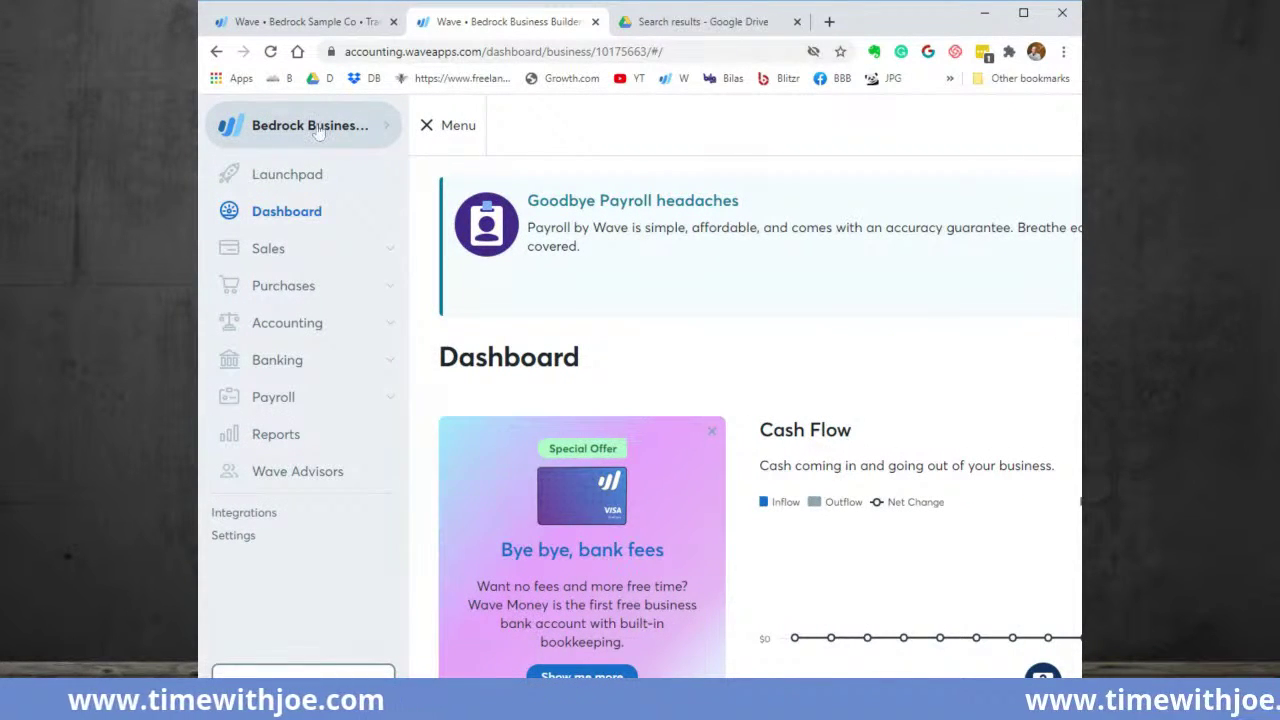
pyautogui.click(317, 133)
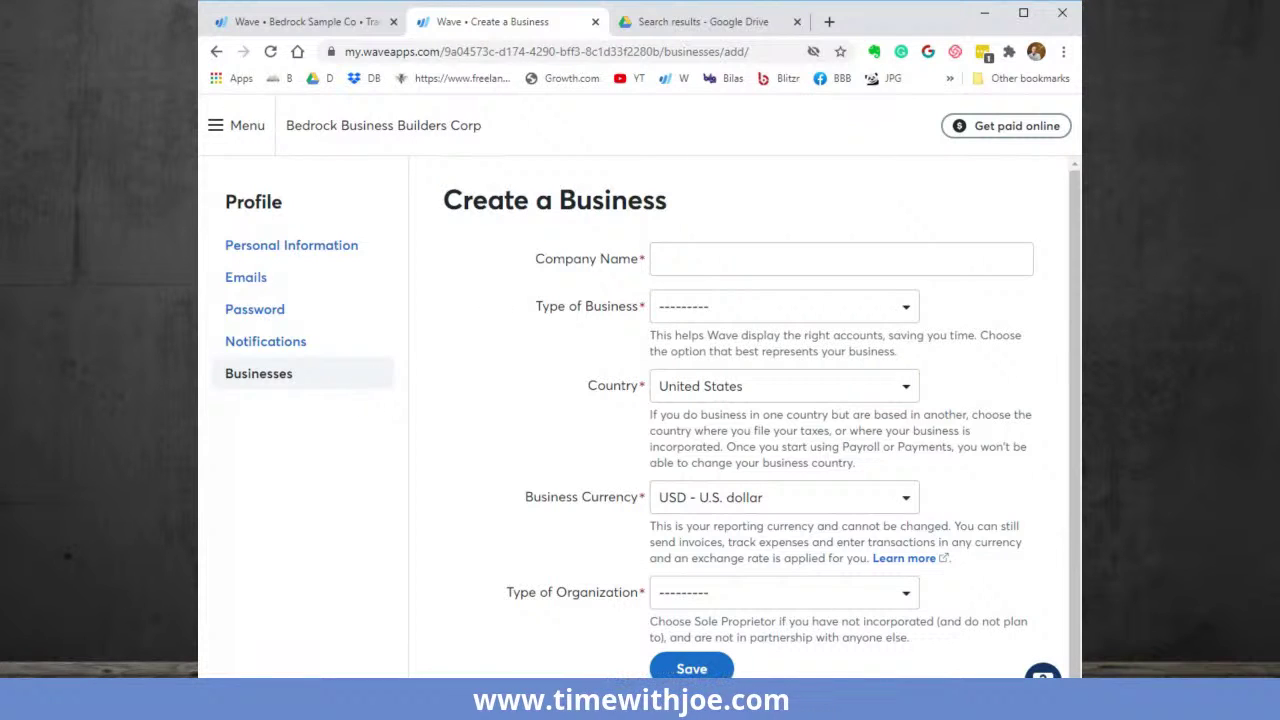
# Enter GAME DEMO COMAPANY as the company name and set the business type to Consultants & Professionals, Other Consultant
pyautogui.click(841, 259)
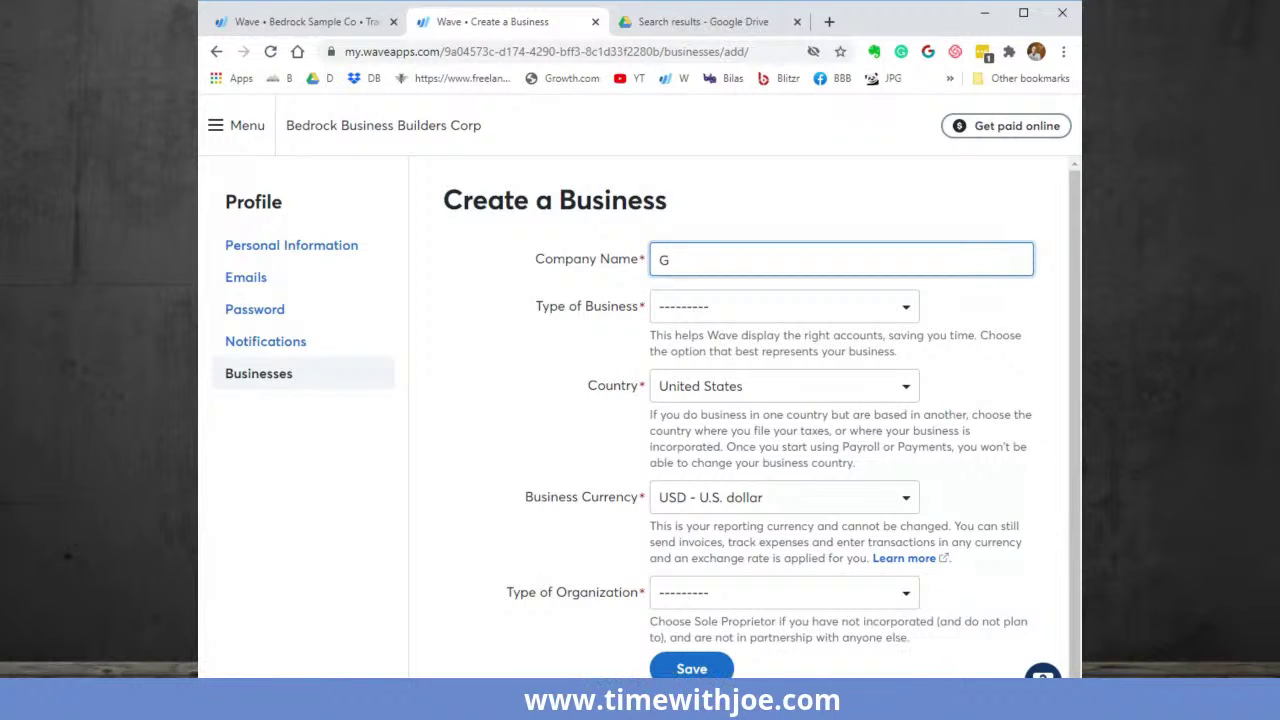
pyautogui.write('GAME DEMO COMAPANY')
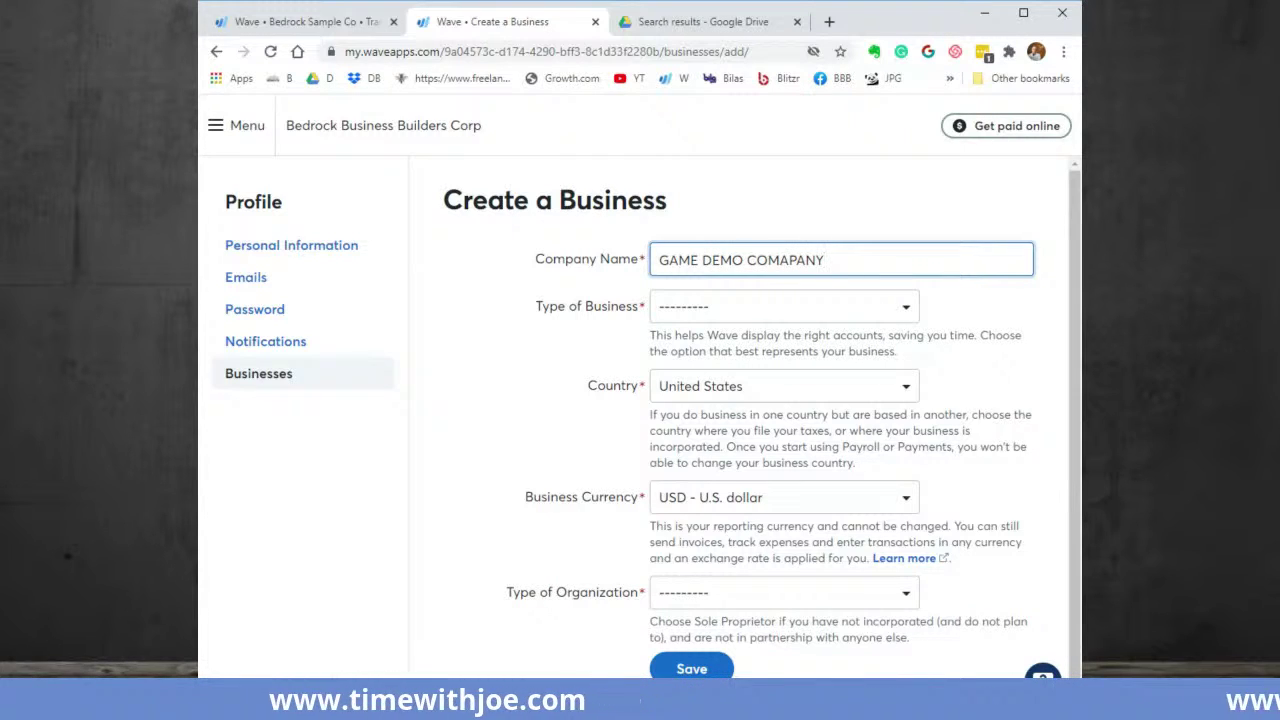
pyautogui.press('Tab')
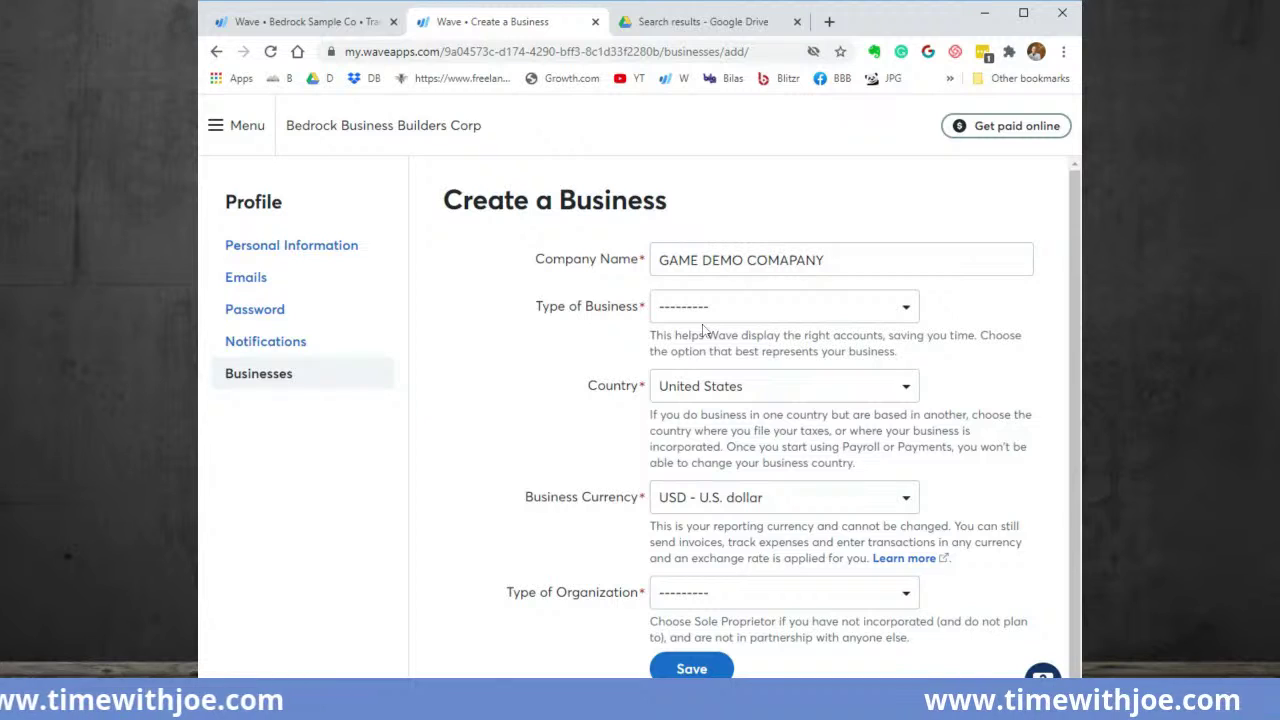
pyautogui.press('c')
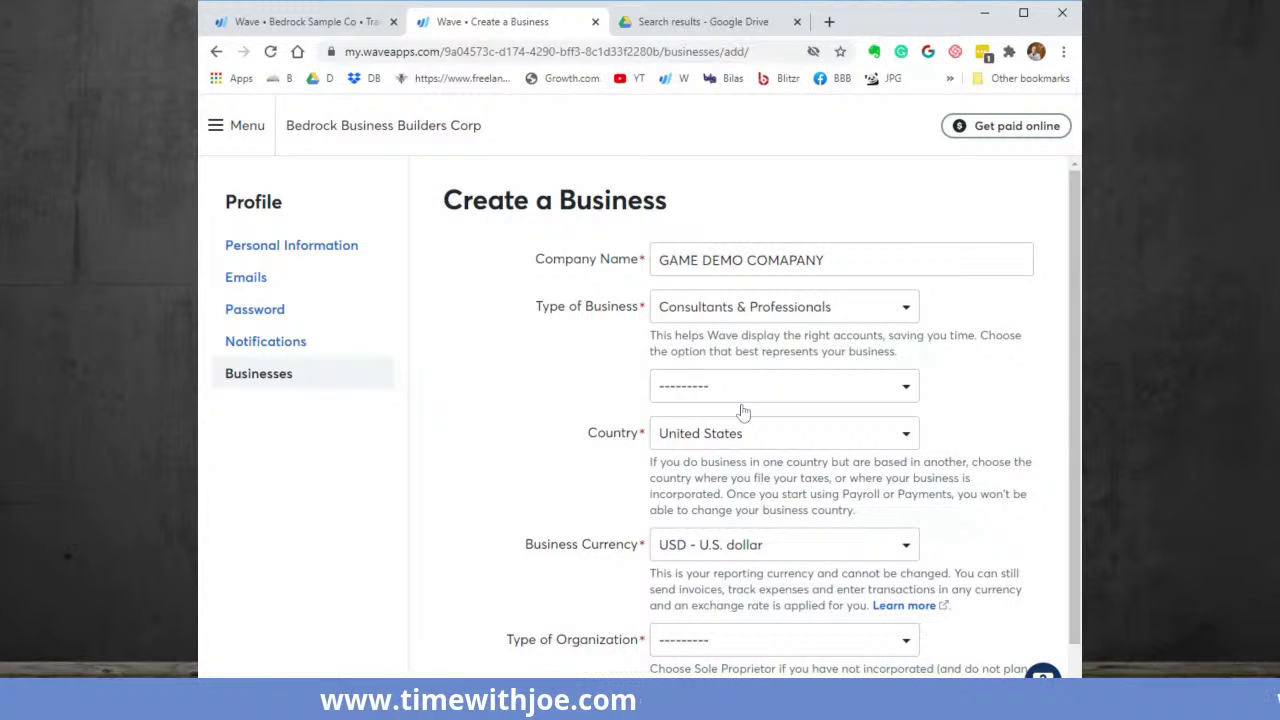
pyautogui.press('Tab')
pyautogui.press('e')
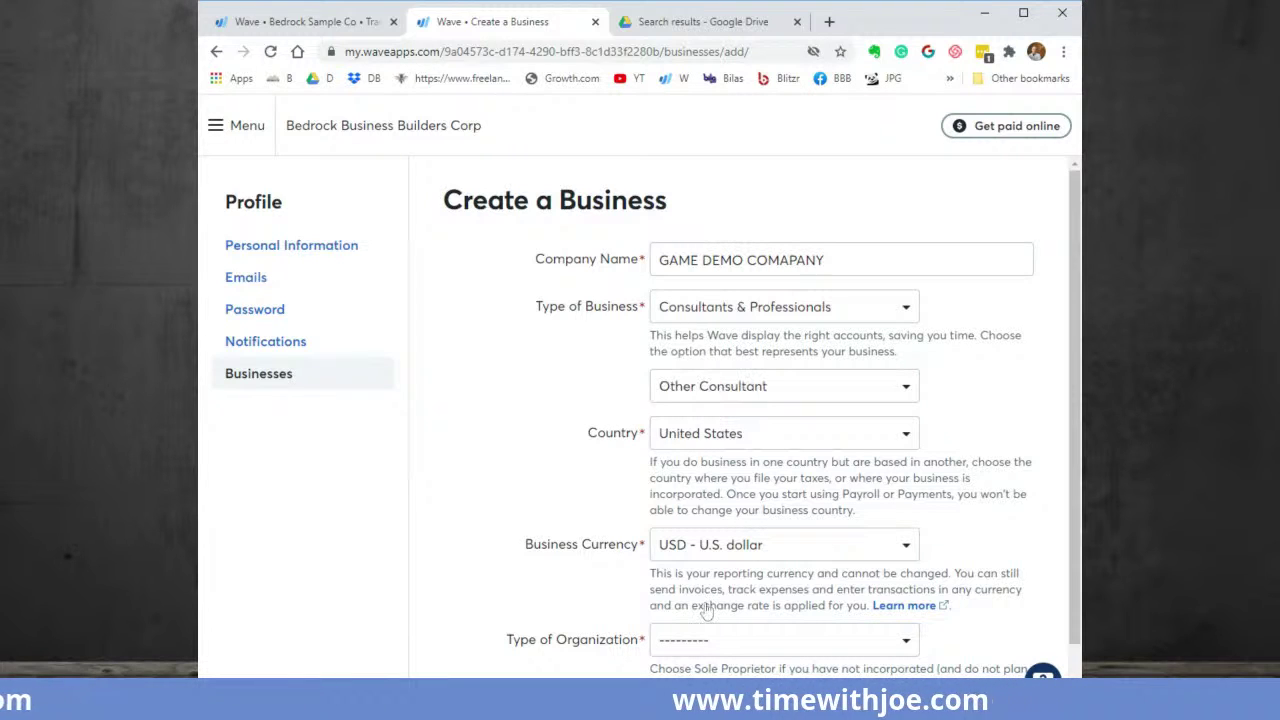
# Choose a type of organization for the new business and save it
pyautogui.scroll(-1, 540, 518)
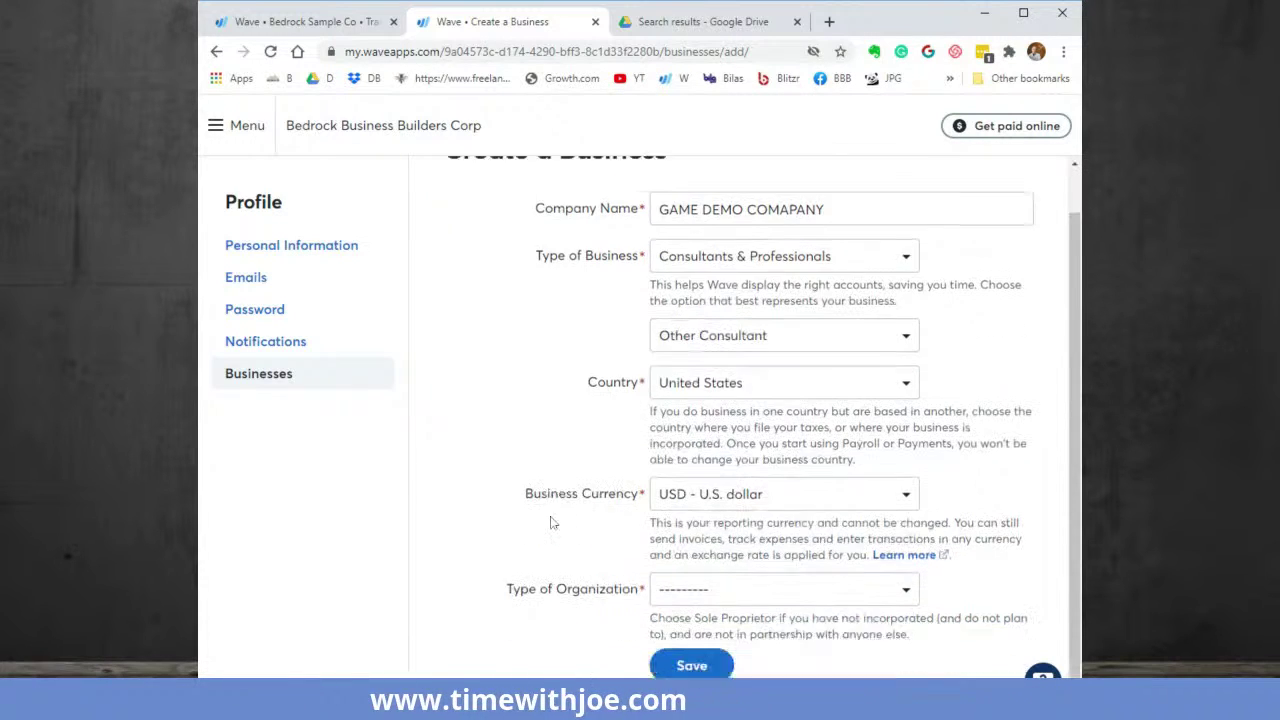
pyautogui.click(755, 595)
pyautogui.click(684, 644)
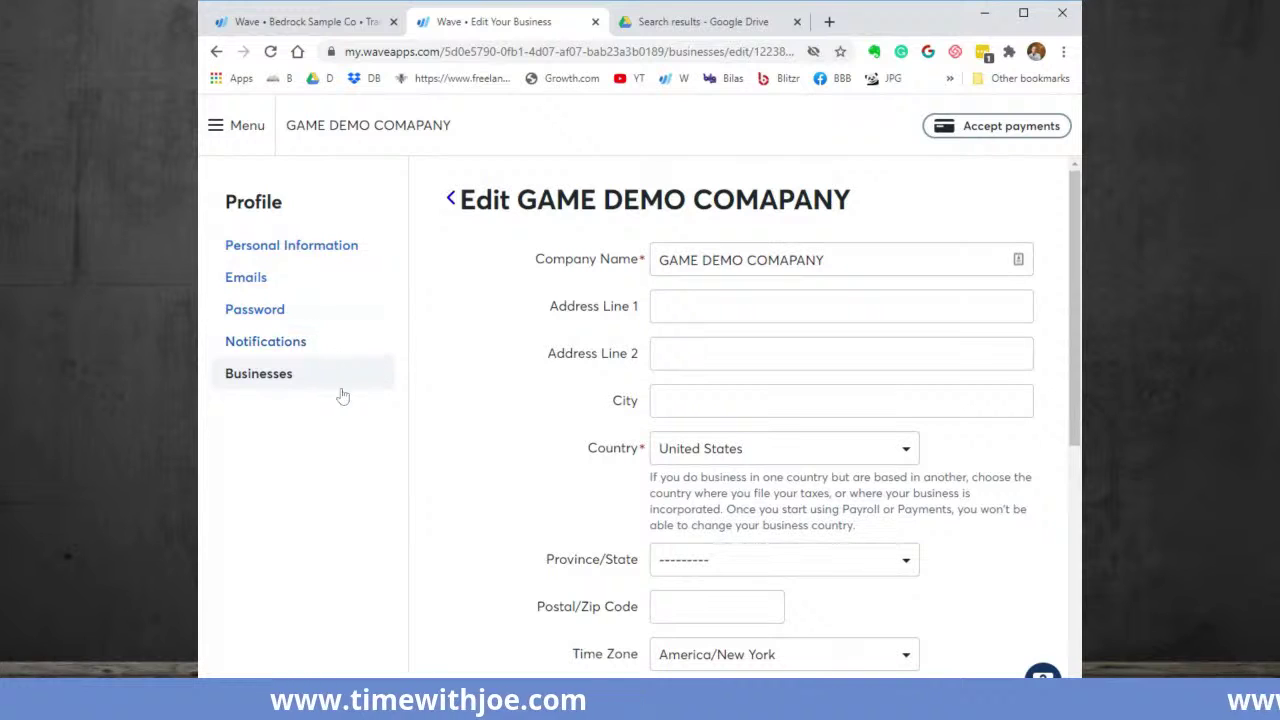
# Look over the new company's profile form, then open its dashboard and dismiss the free bank account offer
pyautogui.scroll(-5, 818, 520)
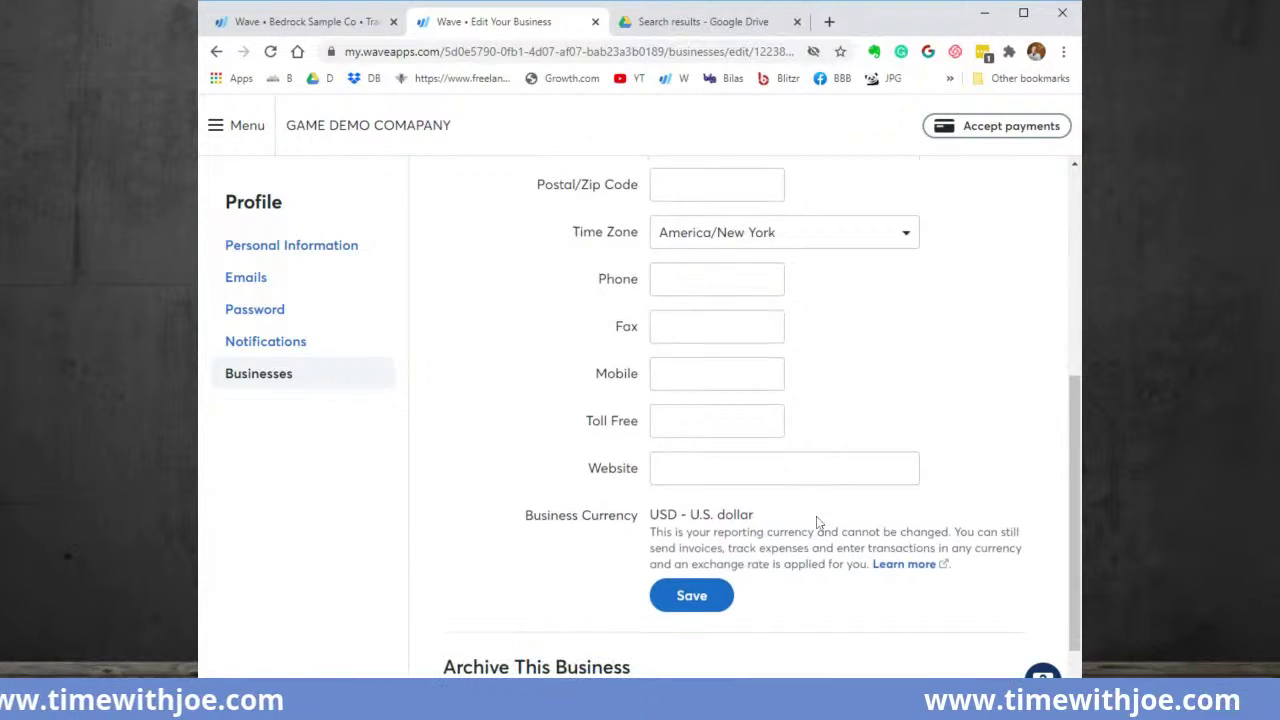
pyautogui.scroll(3, 816, 520)
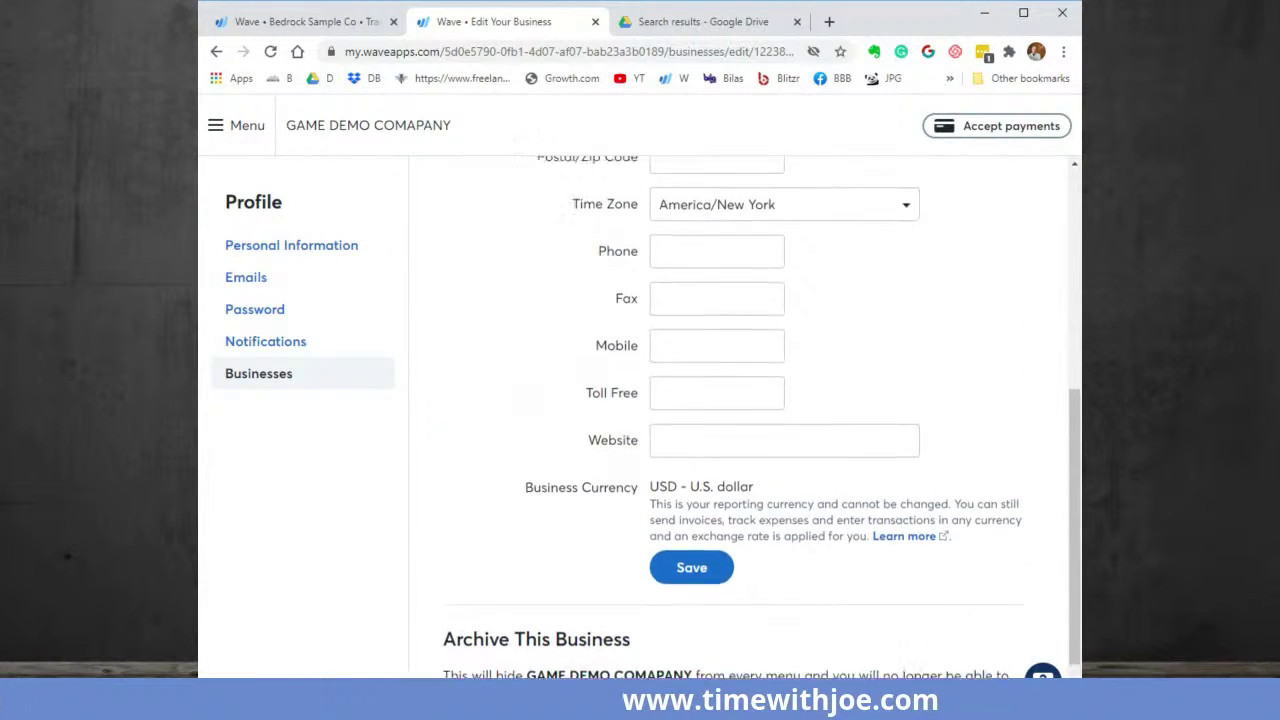
pyautogui.click(214, 128)
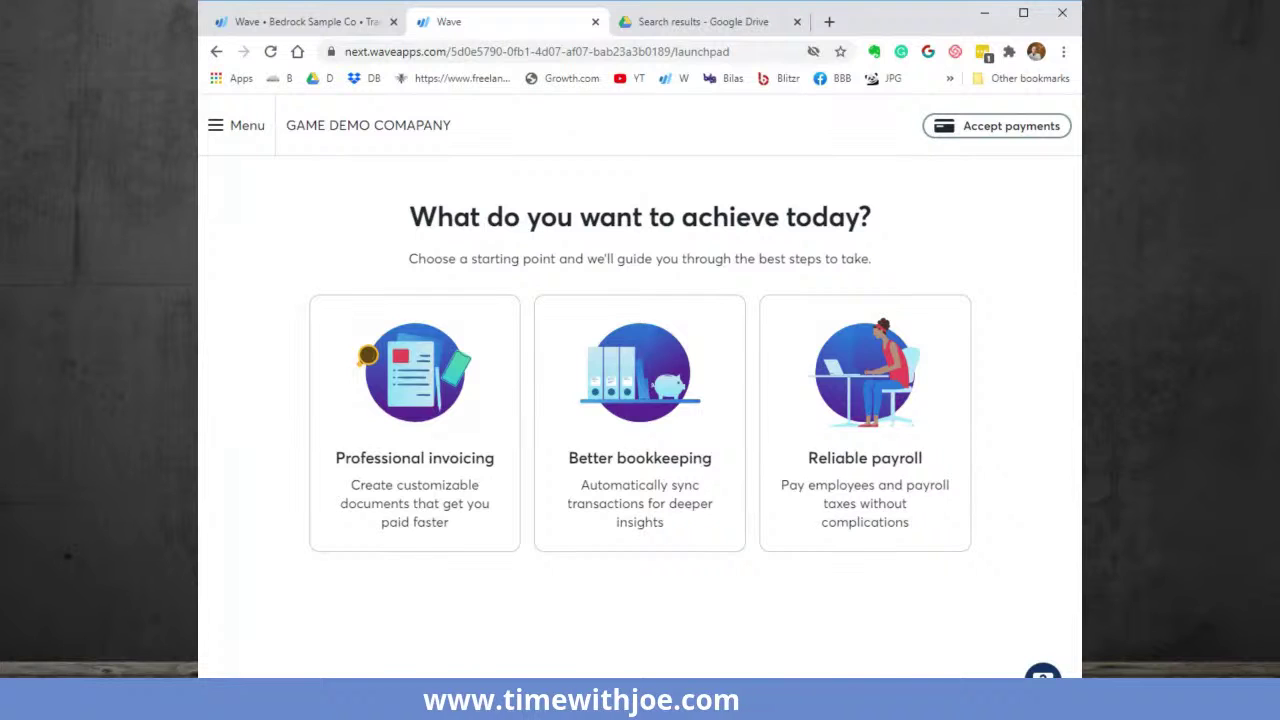
pyautogui.click(239, 130)
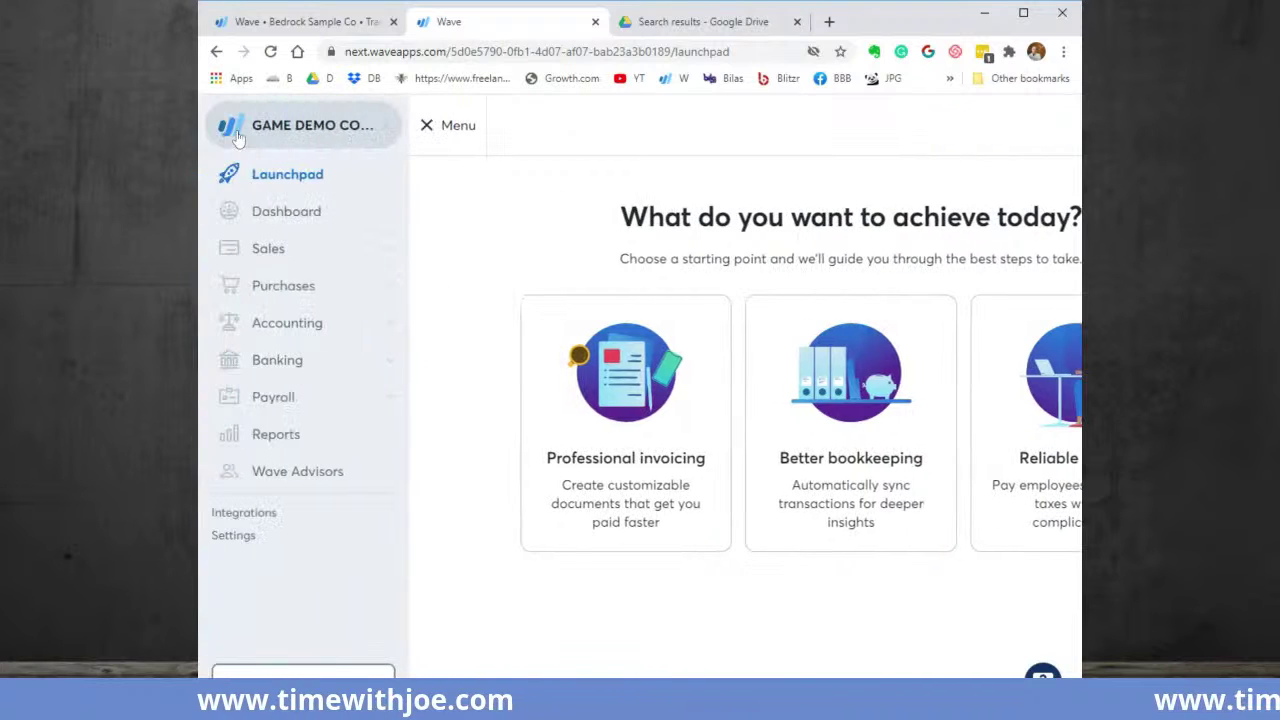
pyautogui.click(278, 214)
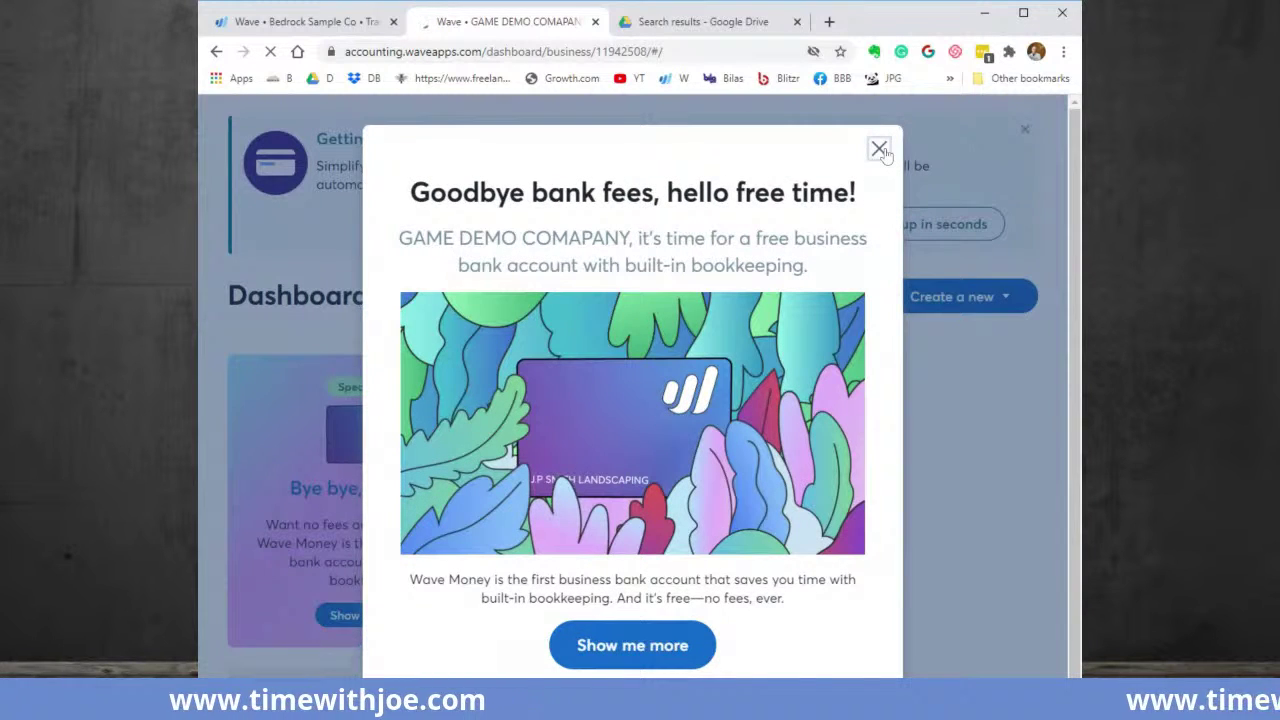
pyautogui.click(879, 150)
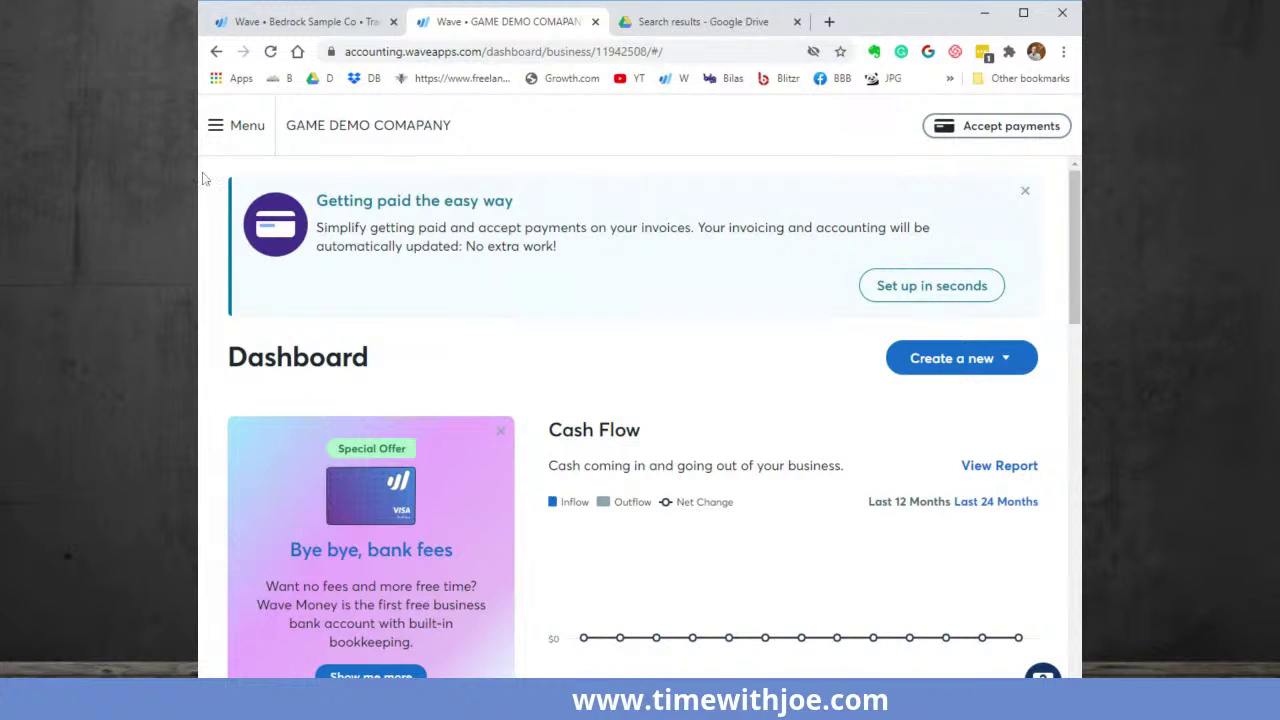
# Maximize the browser window, look over the dashboard, and open the invitation for a guest collaborator
pyautogui.click(233, 128)
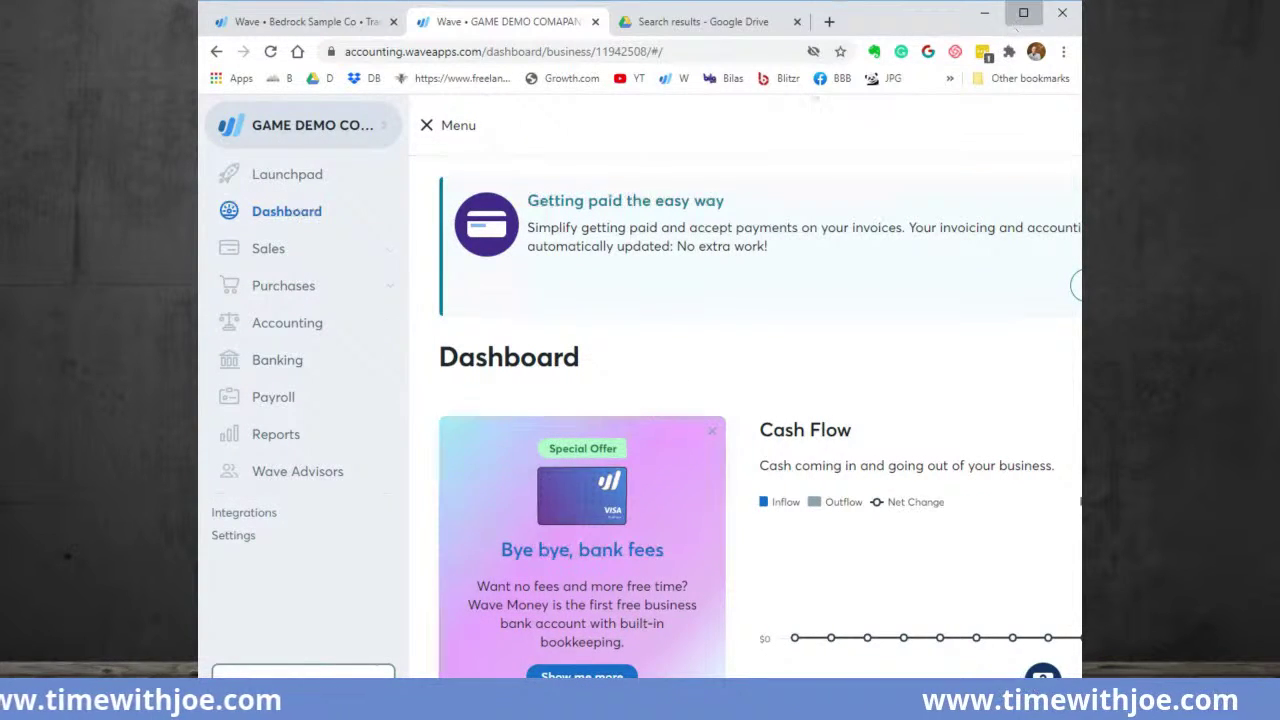
pyautogui.click(1023, 12)
pyautogui.scroll(-4, 643, 365)
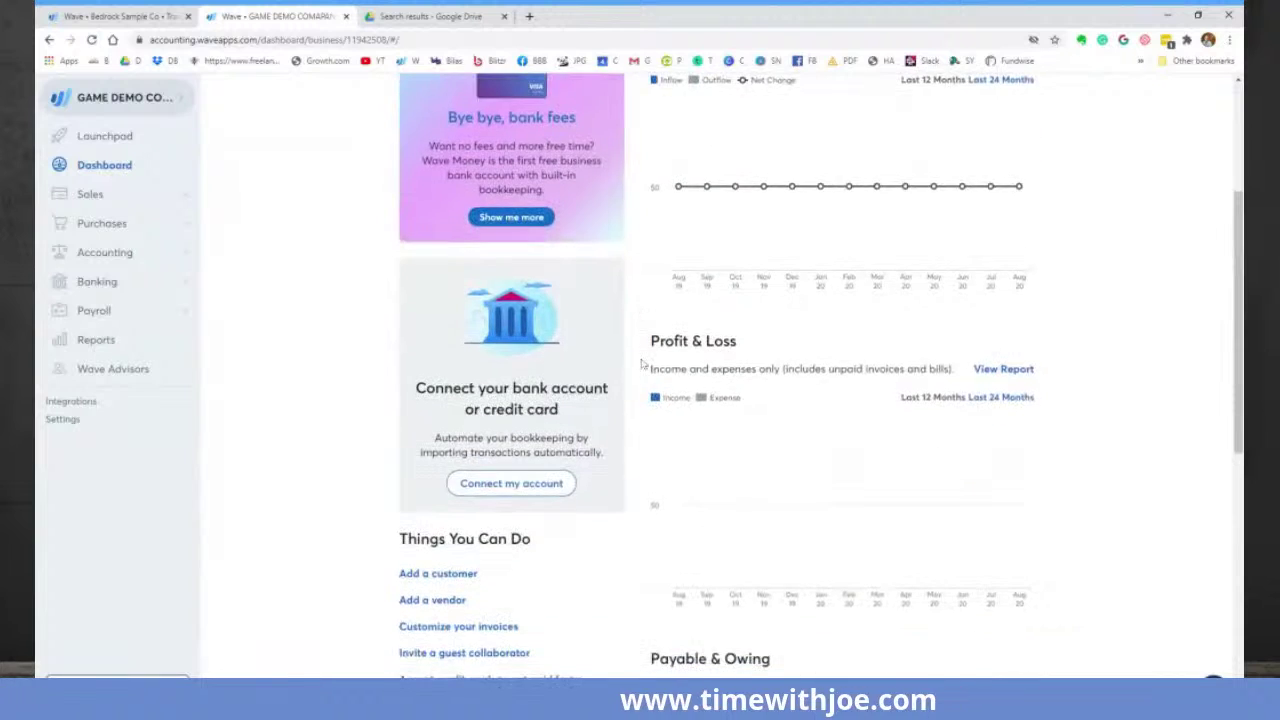
pyautogui.scroll(-1, 643, 365)
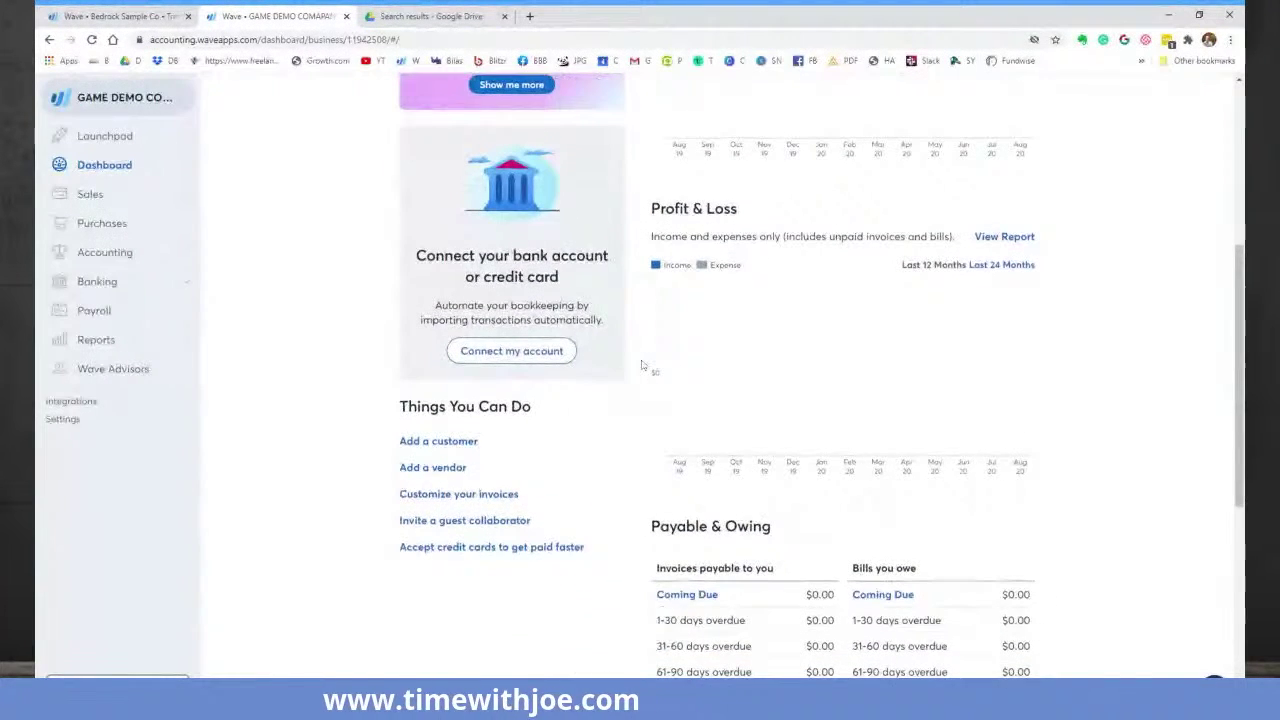
pyautogui.scroll(-1, 643, 365)
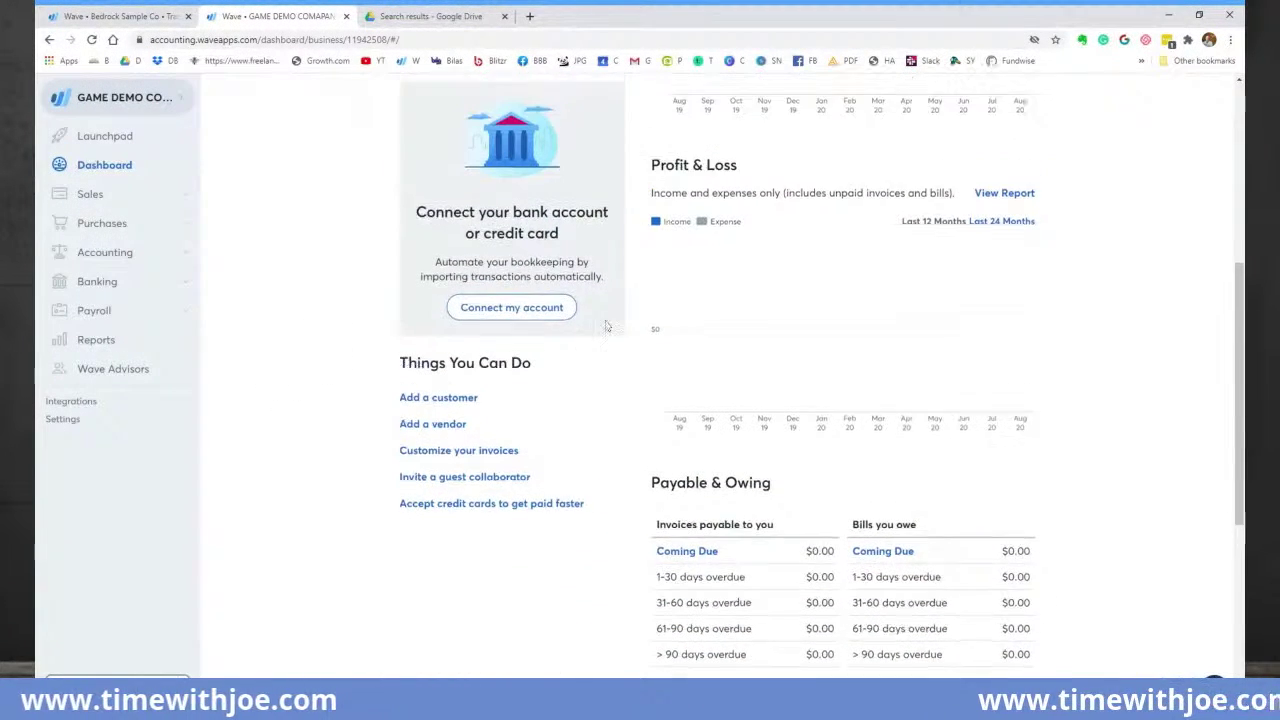
pyautogui.scroll(3, 606, 326)
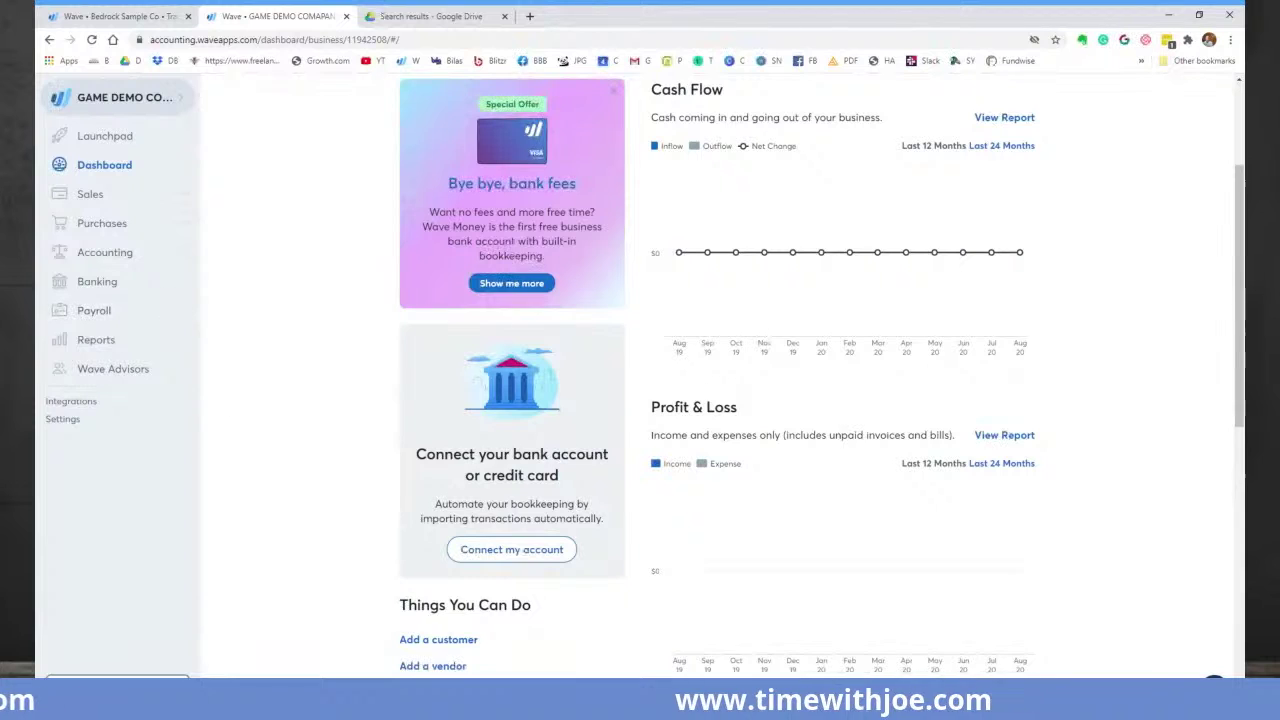
pyautogui.scroll(-3, 402, 455)
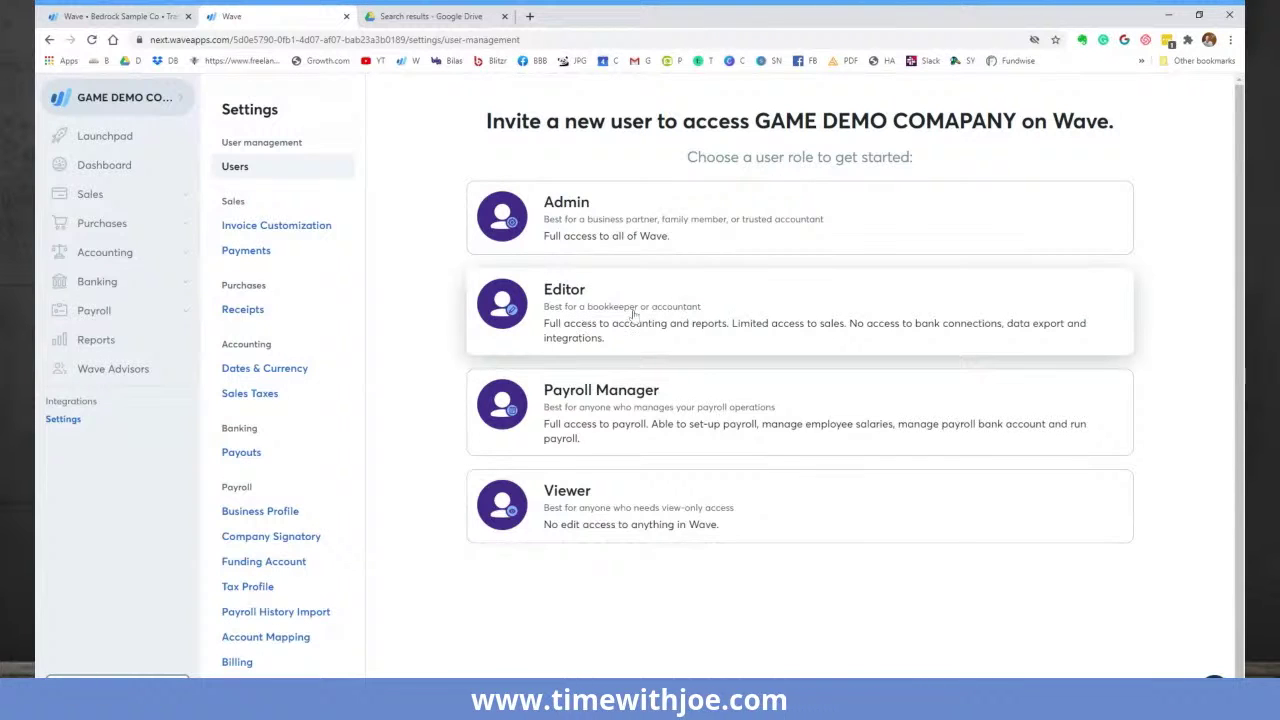
# Invite a new user as Editor with the Accountant/Bookkeeper position, filling in the person's name and e-mail
pyautogui.click(645, 316)
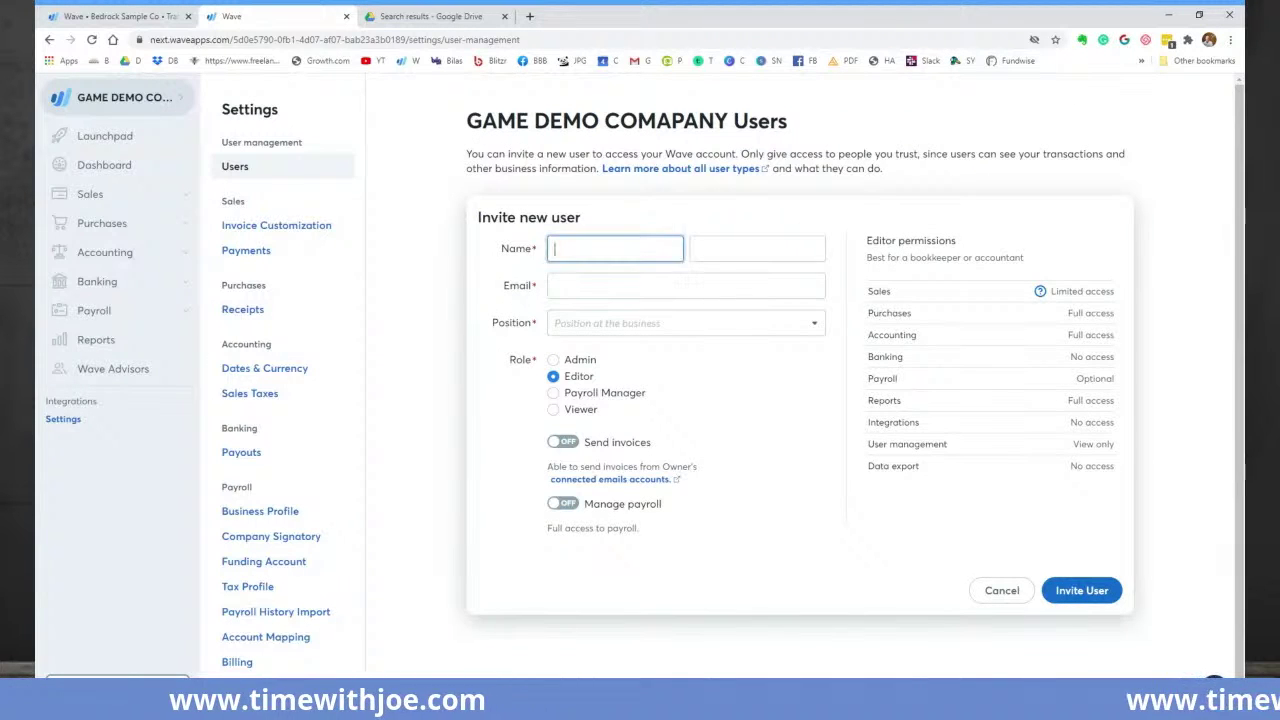
pyautogui.click(601, 341)
pyautogui.click(601, 326)
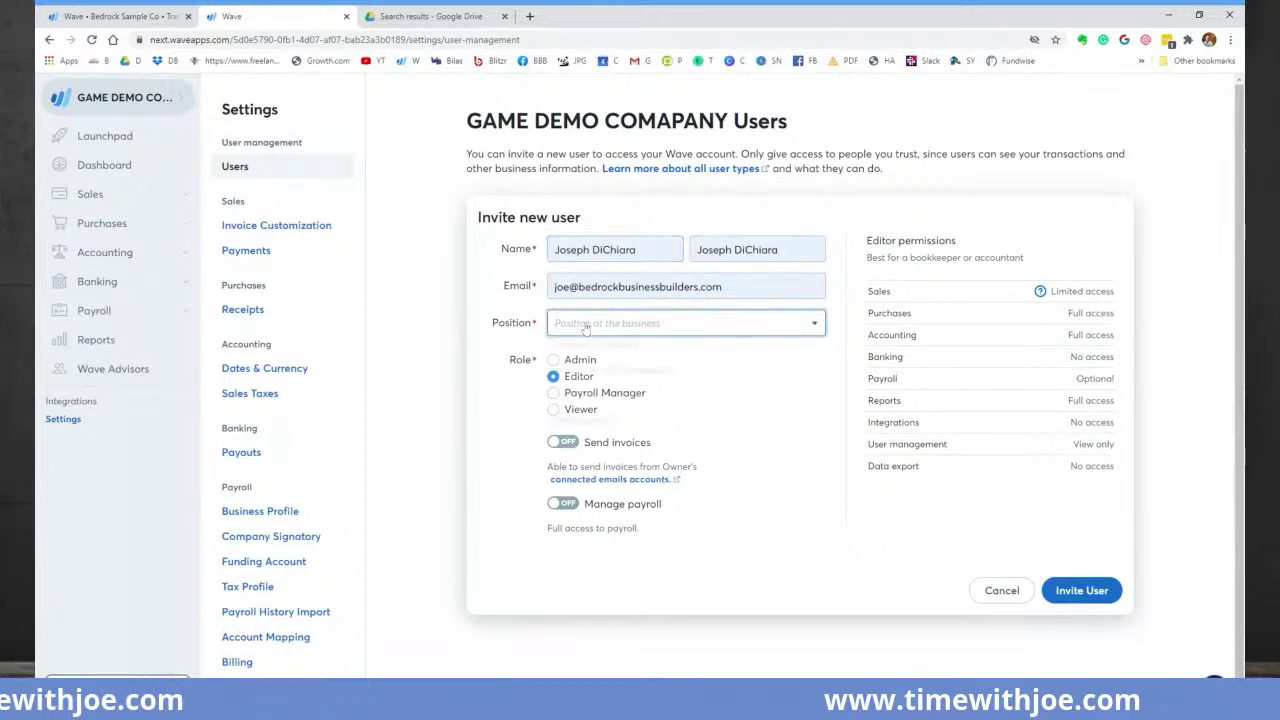
pyautogui.click(590, 376)
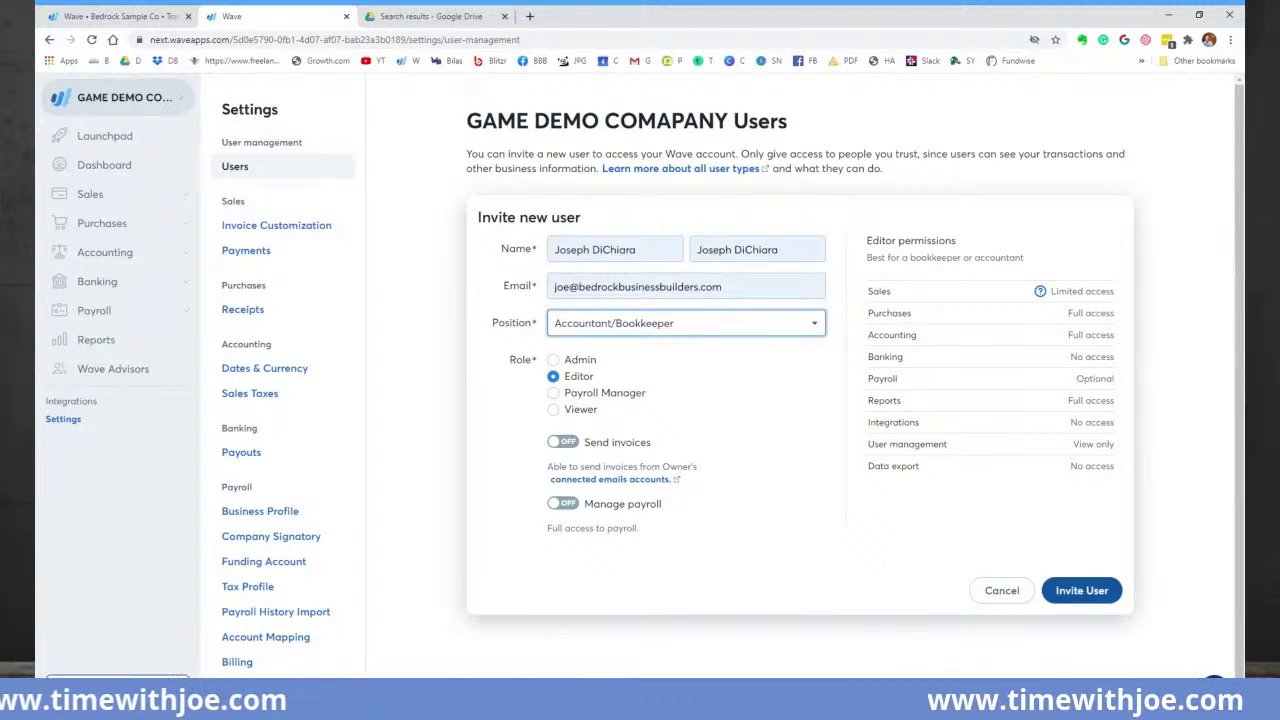
pyautogui.click(1062, 592)
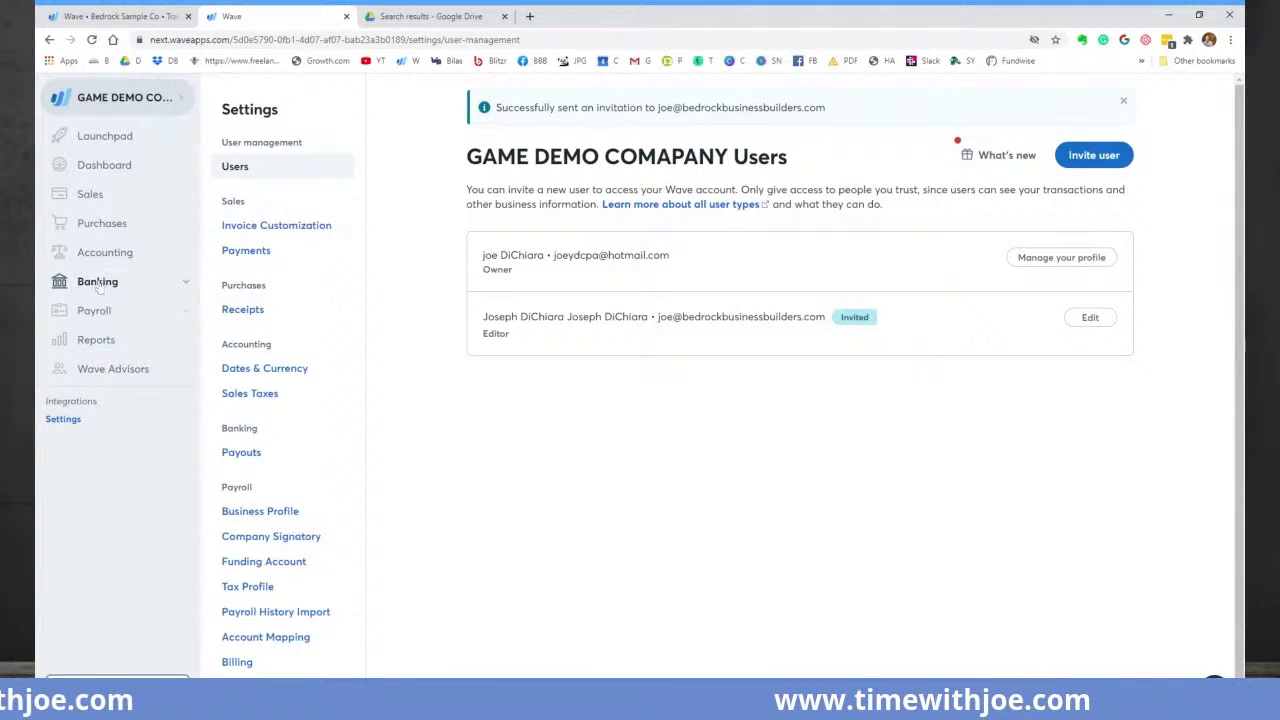
# Open the bank and credit card connection page under Connected Accounts and view the suggested banks
pyautogui.click(97, 283)
pyautogui.click(106, 308)
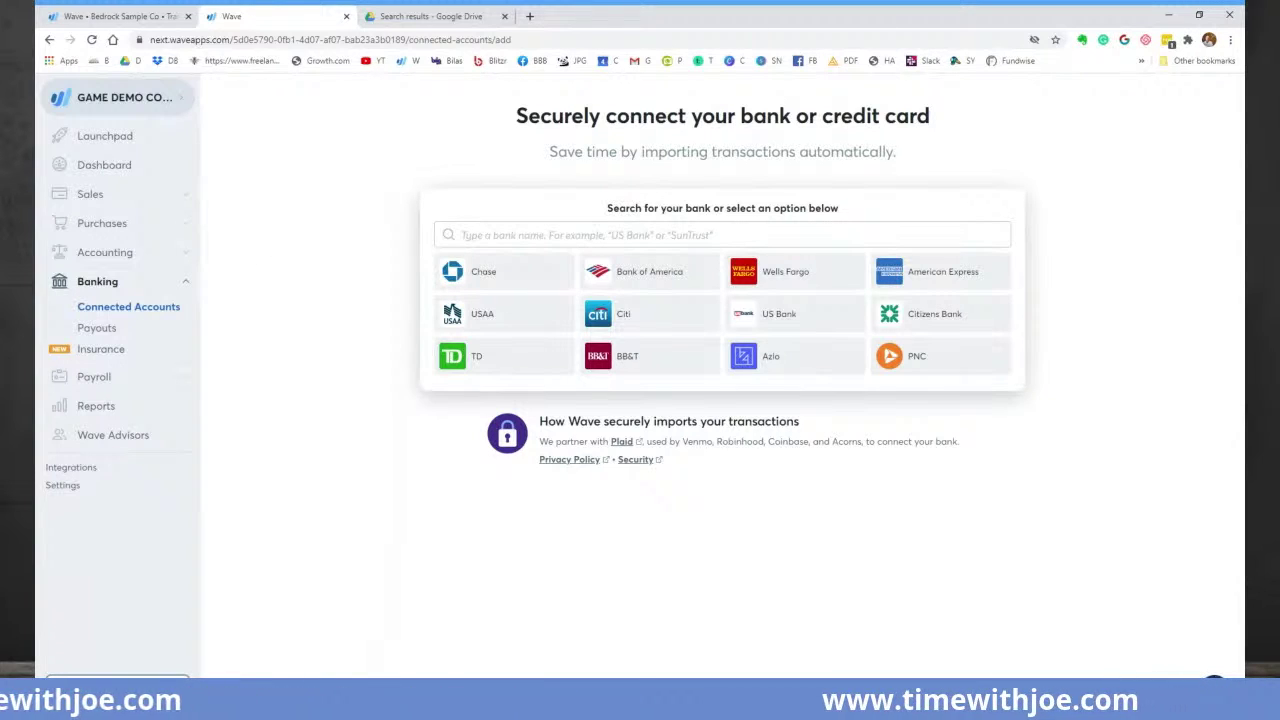
pyautogui.click(722, 235)
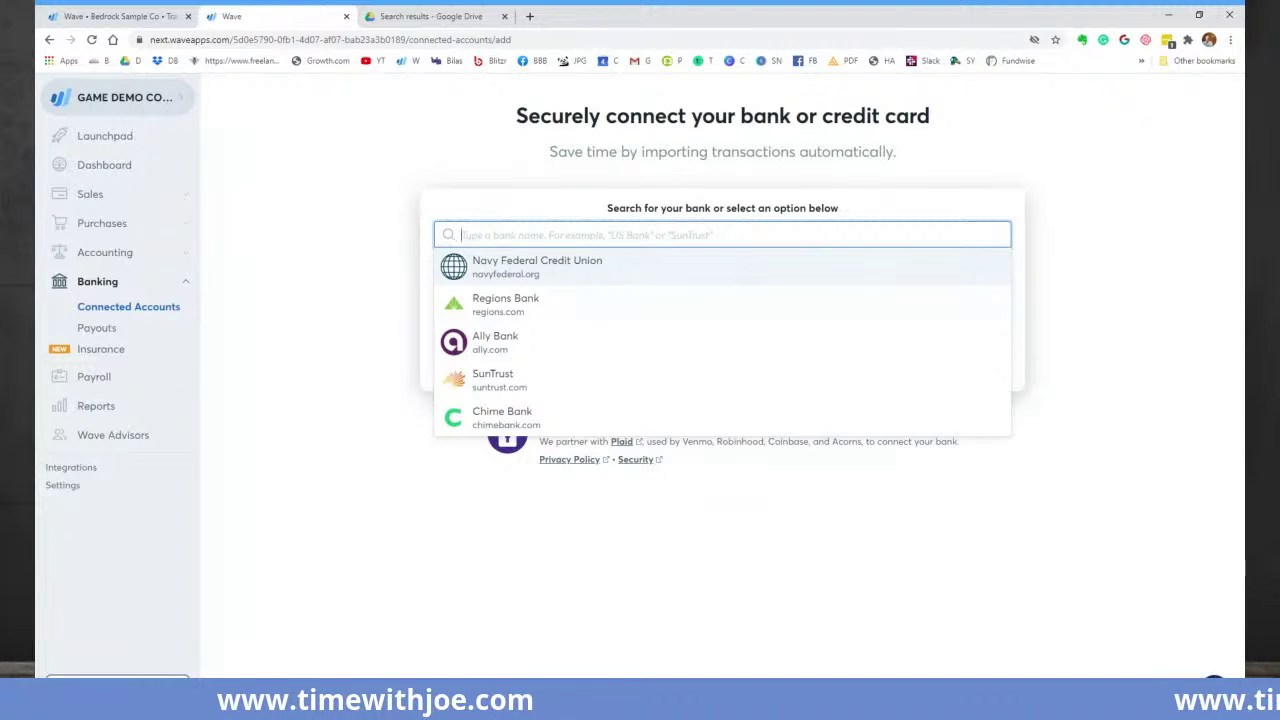
pyautogui.click(930, 207)
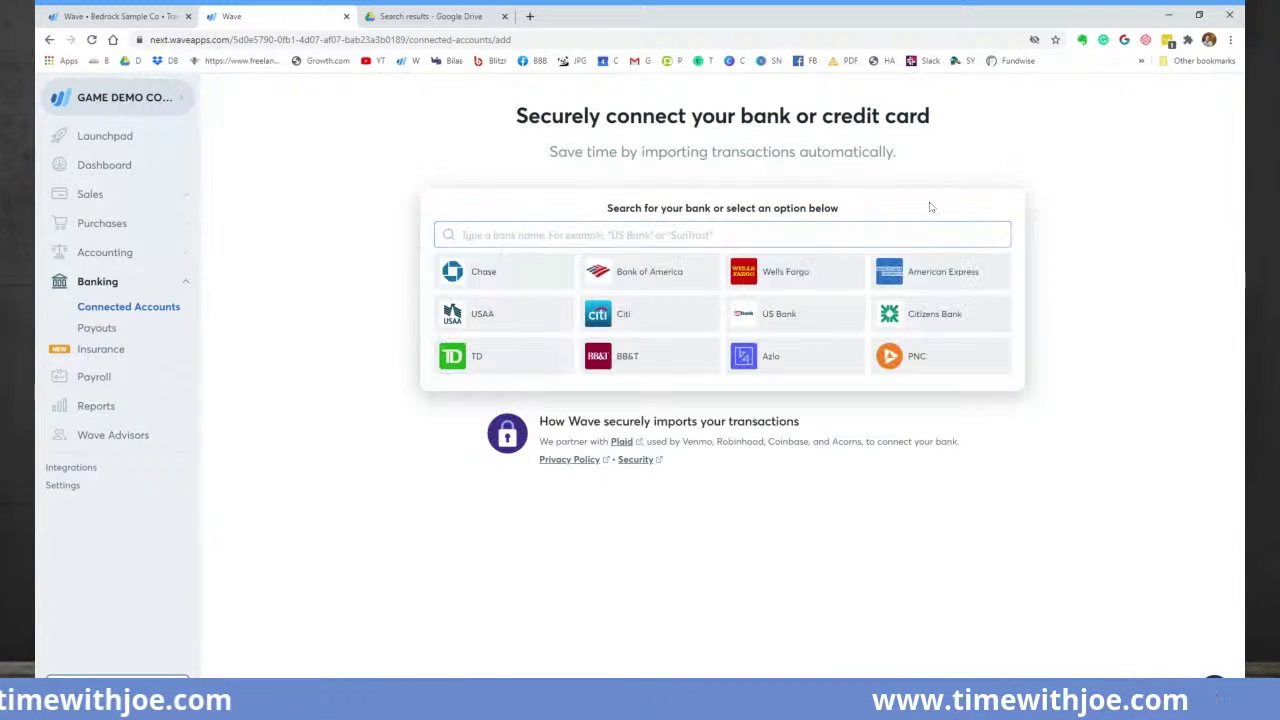
# Search the banks for TD, proceed to the TD Bank credentials form, and close it without signing in
pyautogui.click(800, 235)
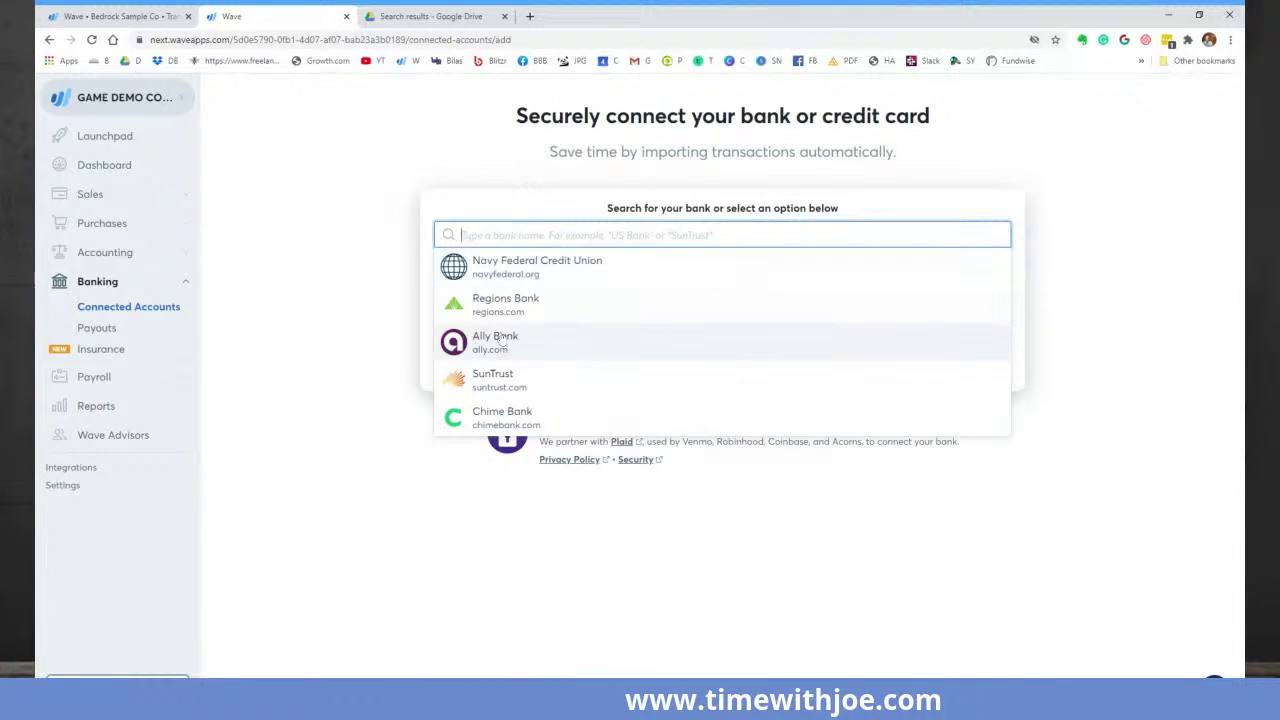
pyautogui.write('TD')
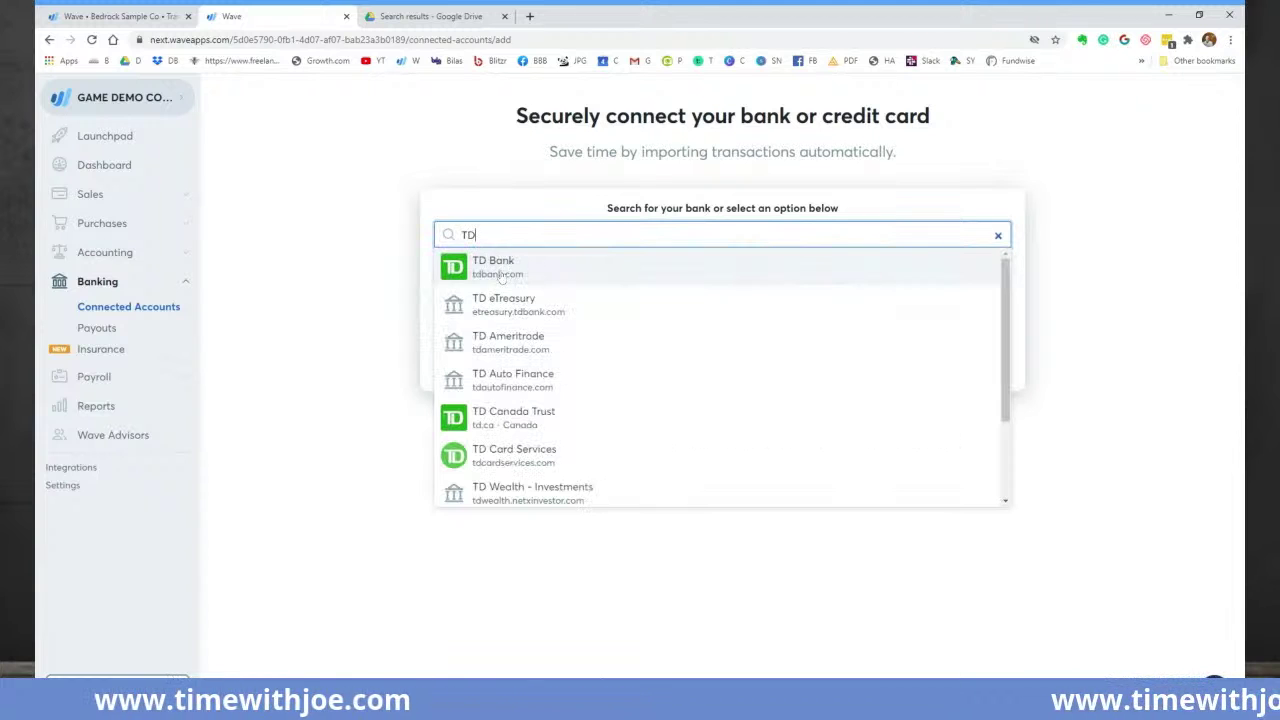
pyautogui.click(500, 268)
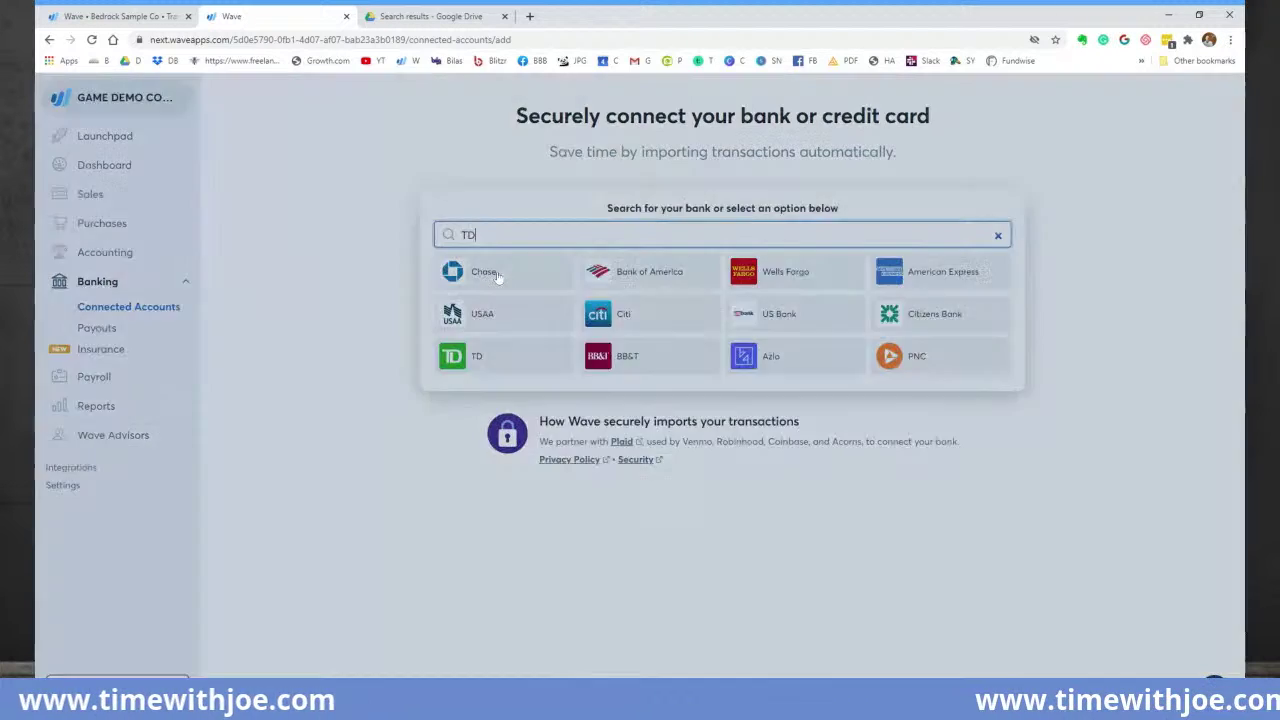
pyautogui.click(636, 328)
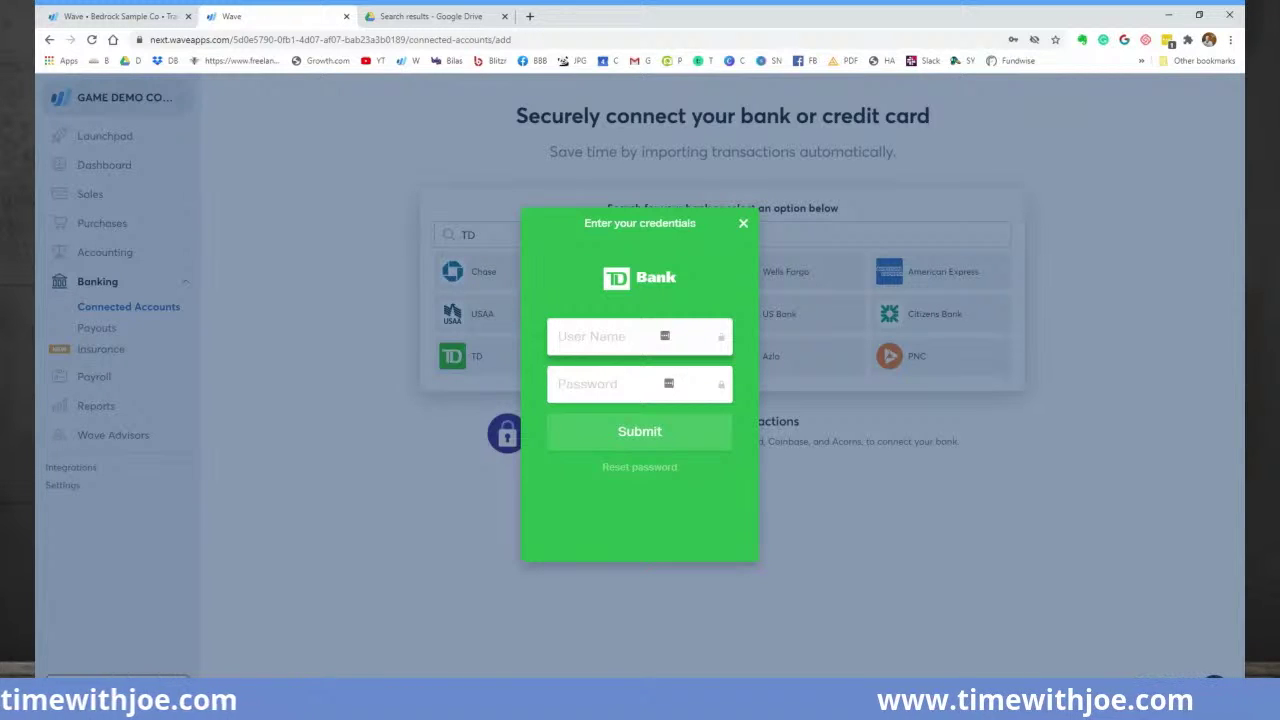
pyautogui.click(743, 226)
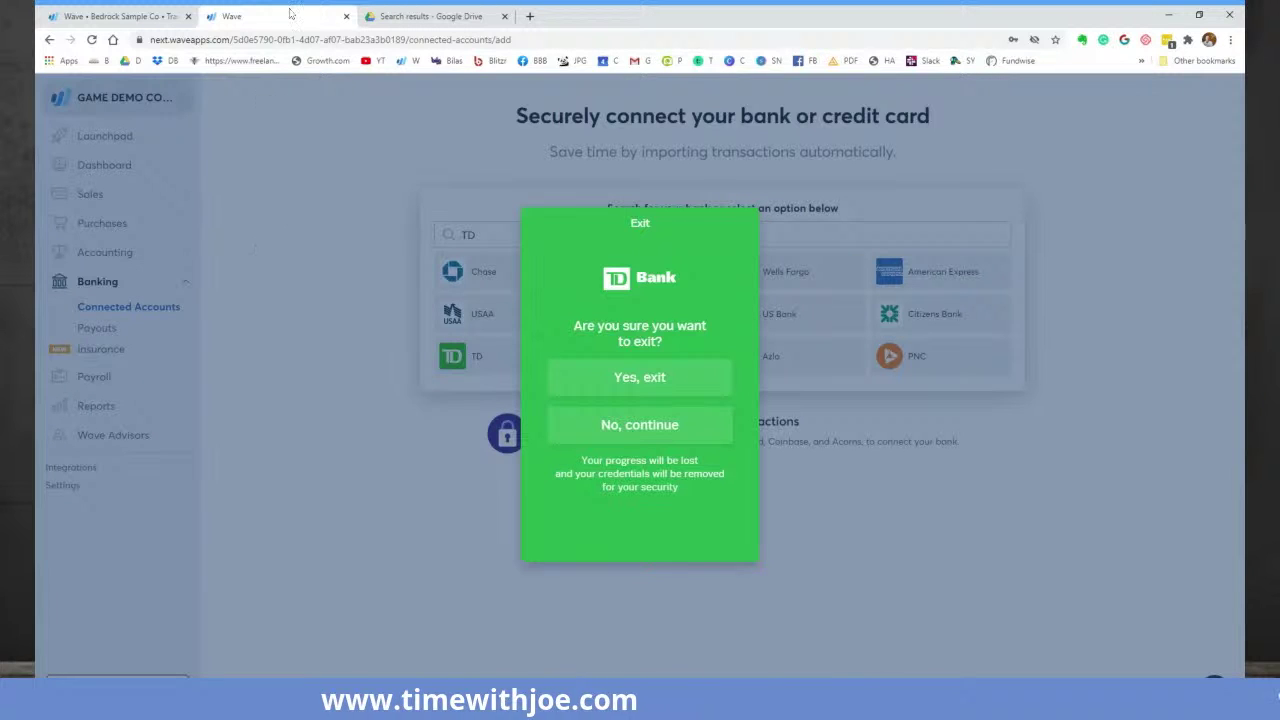
# Switch to the Bedrock Sample Co company and look through its imported bank transactions
pyautogui.click(105, 16)
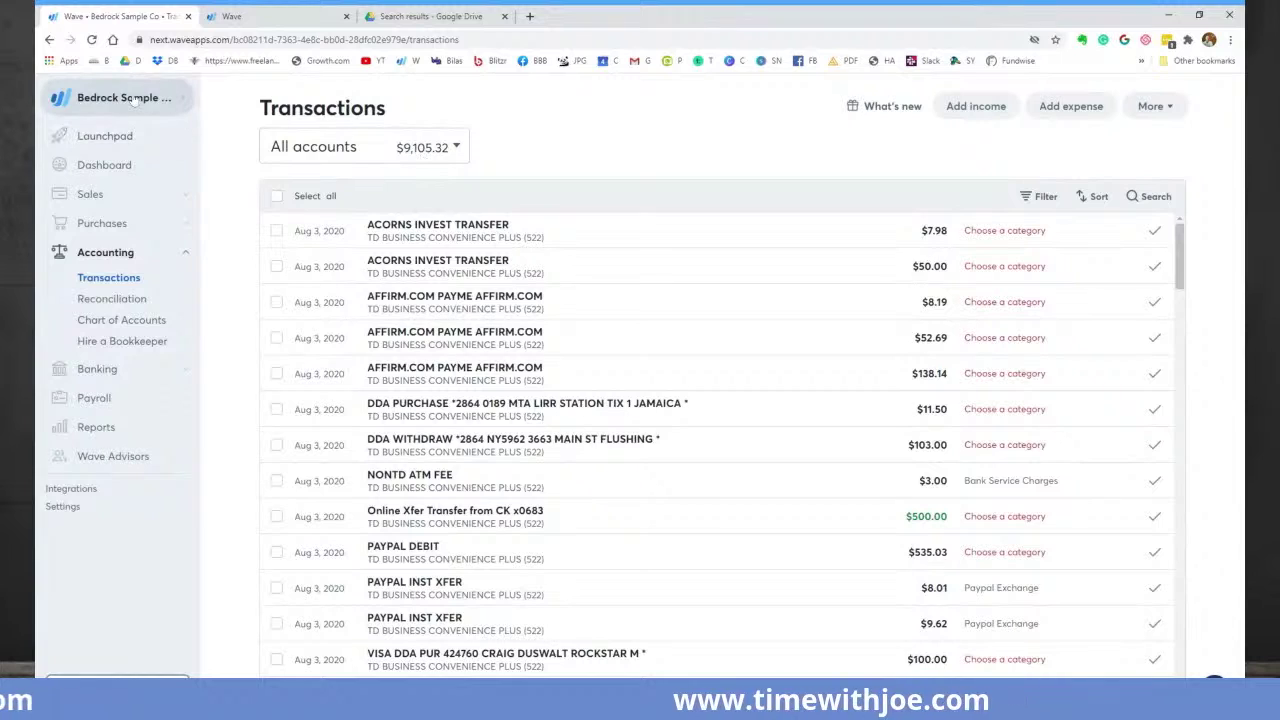
pyautogui.click(133, 98)
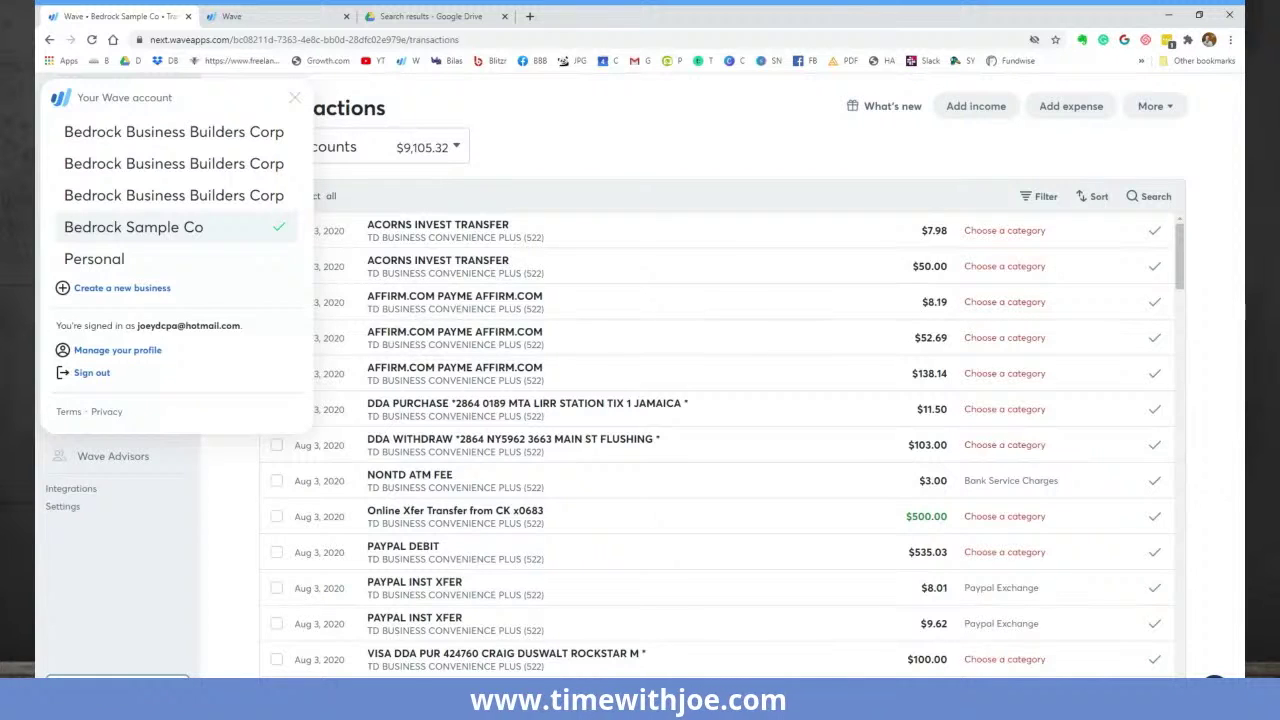
pyautogui.click(651, 151)
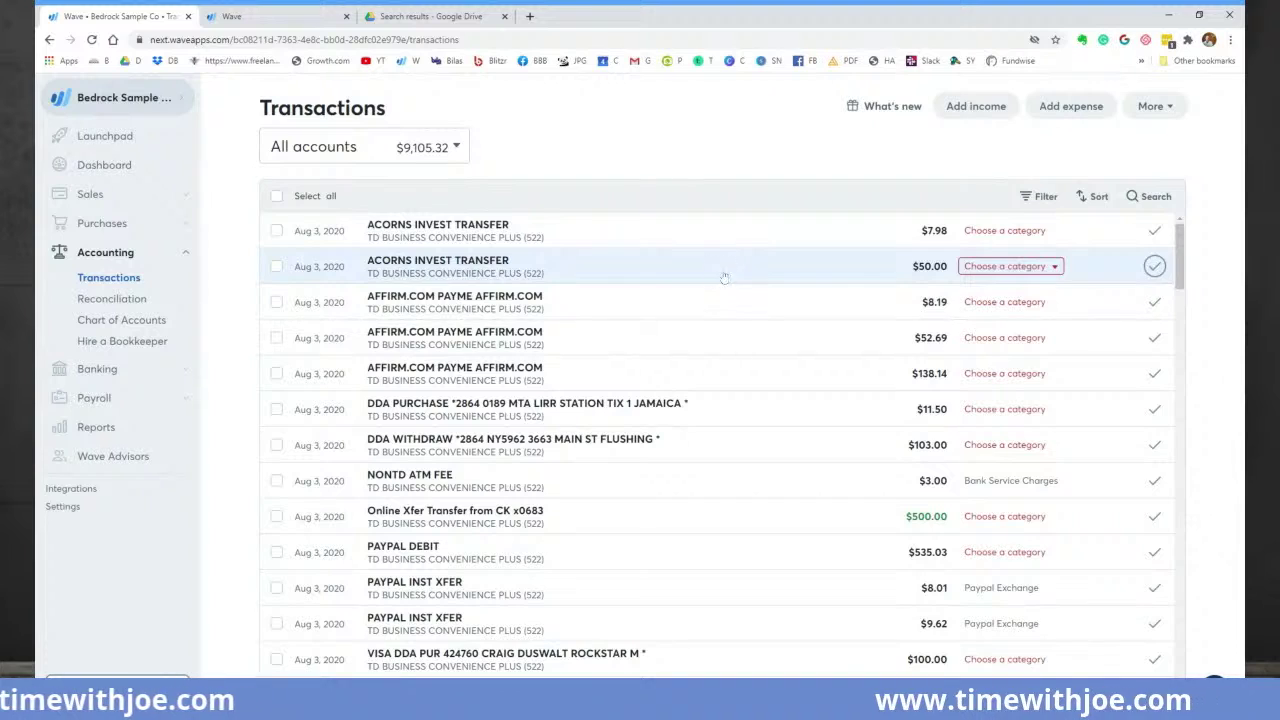
pyautogui.scroll(-1, 757, 312)
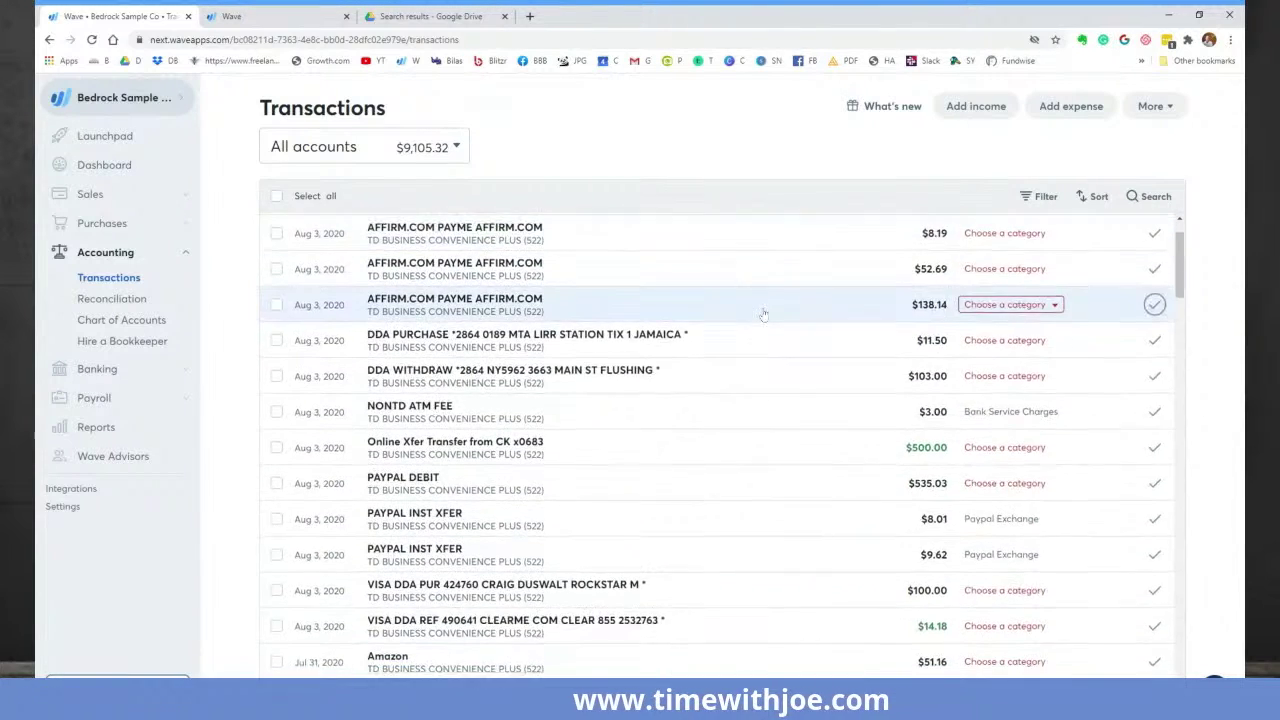
pyautogui.scroll(-2, 760, 313)
pyautogui.scroll(-1, 763, 315)
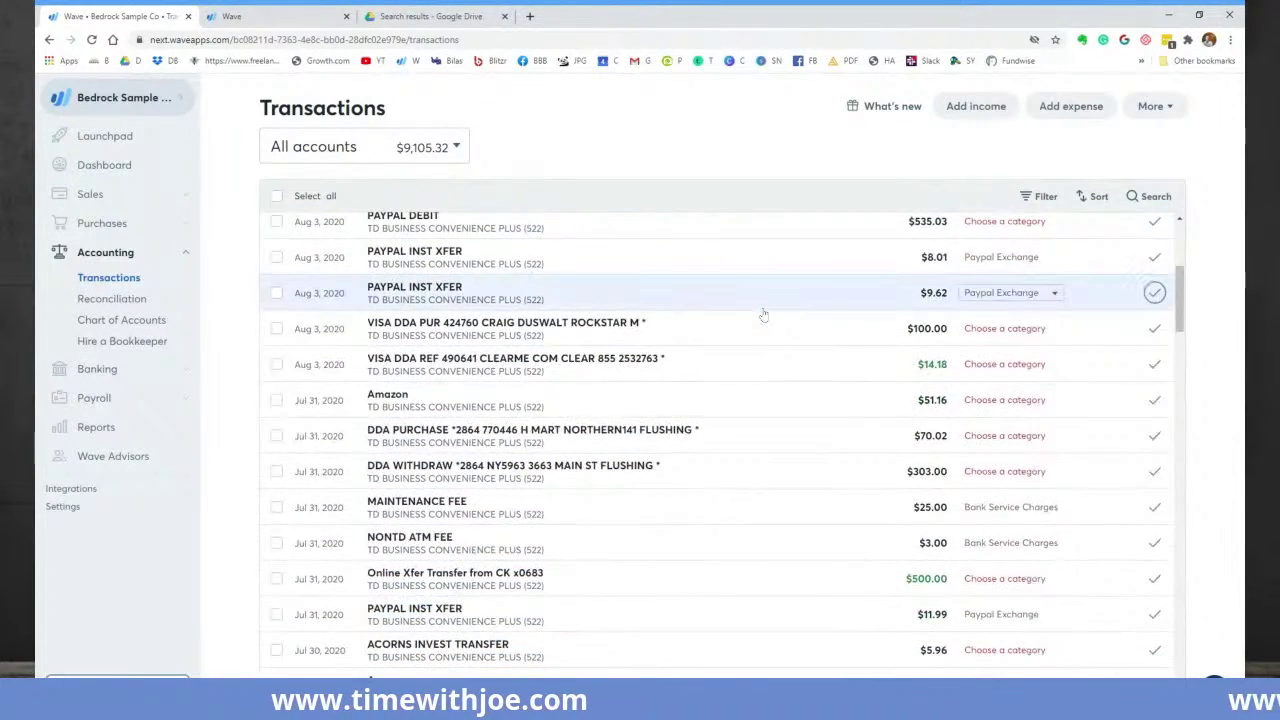
pyautogui.scroll(-1, 763, 315)
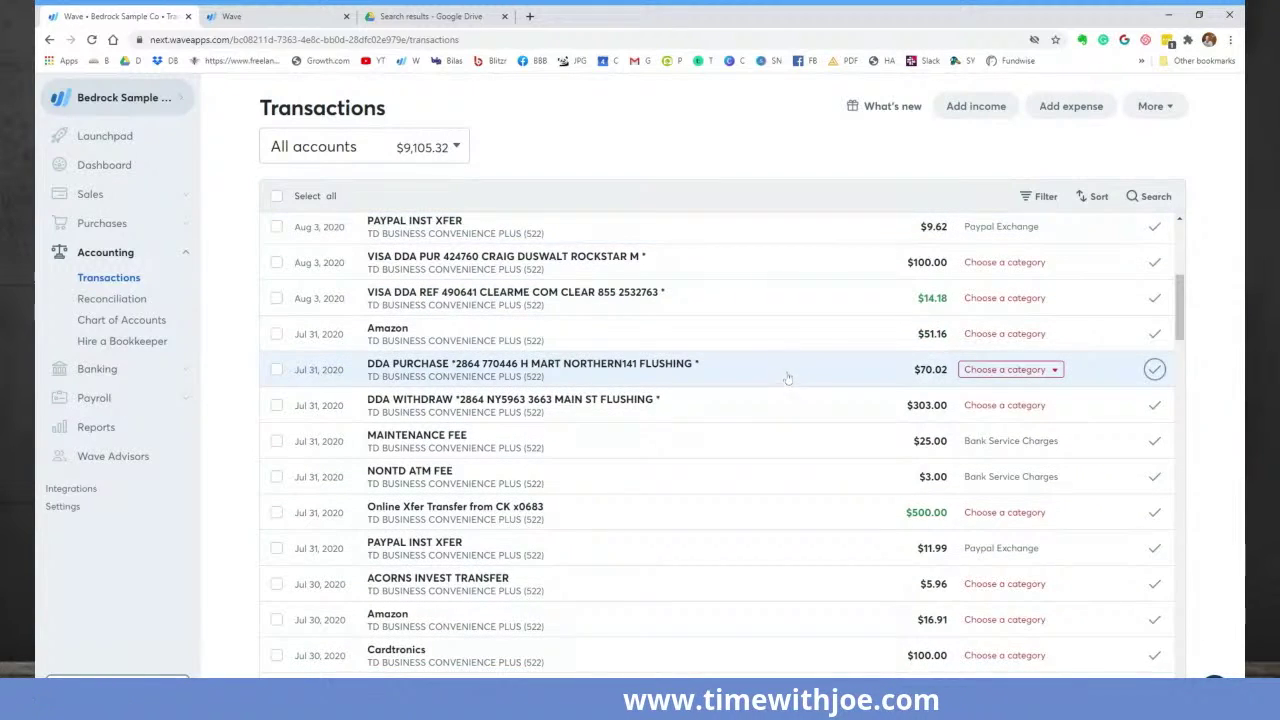
pyautogui.scroll(5, 787, 378)
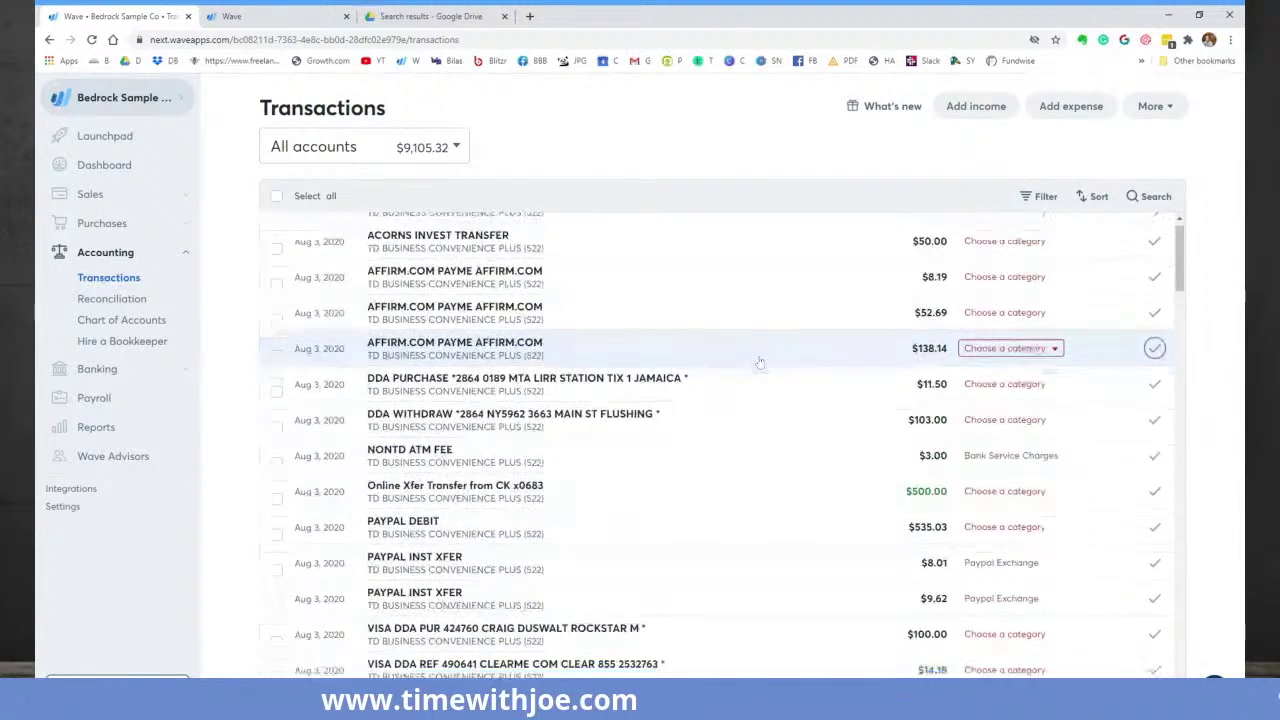
pyautogui.scroll(1, 759, 362)
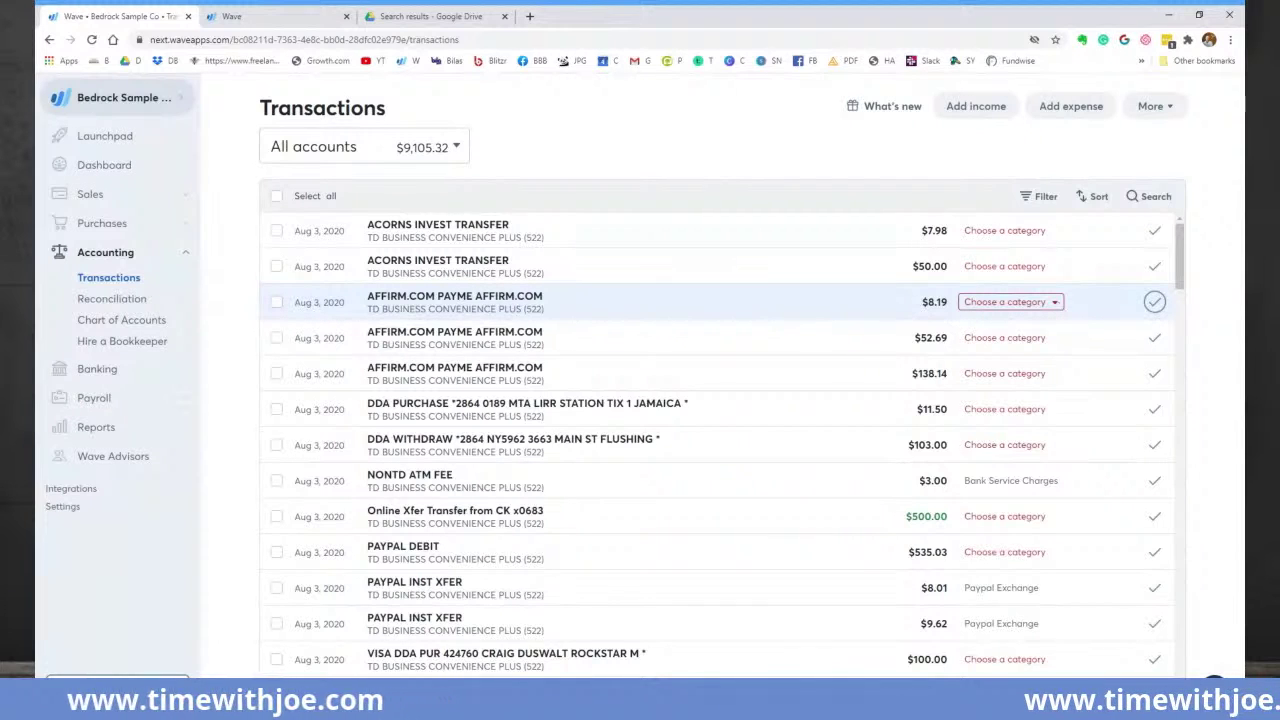
# Open the category choices for the $8.19 AFFIRM.COM transaction and look through the available accounts
pyautogui.click(1054, 302)
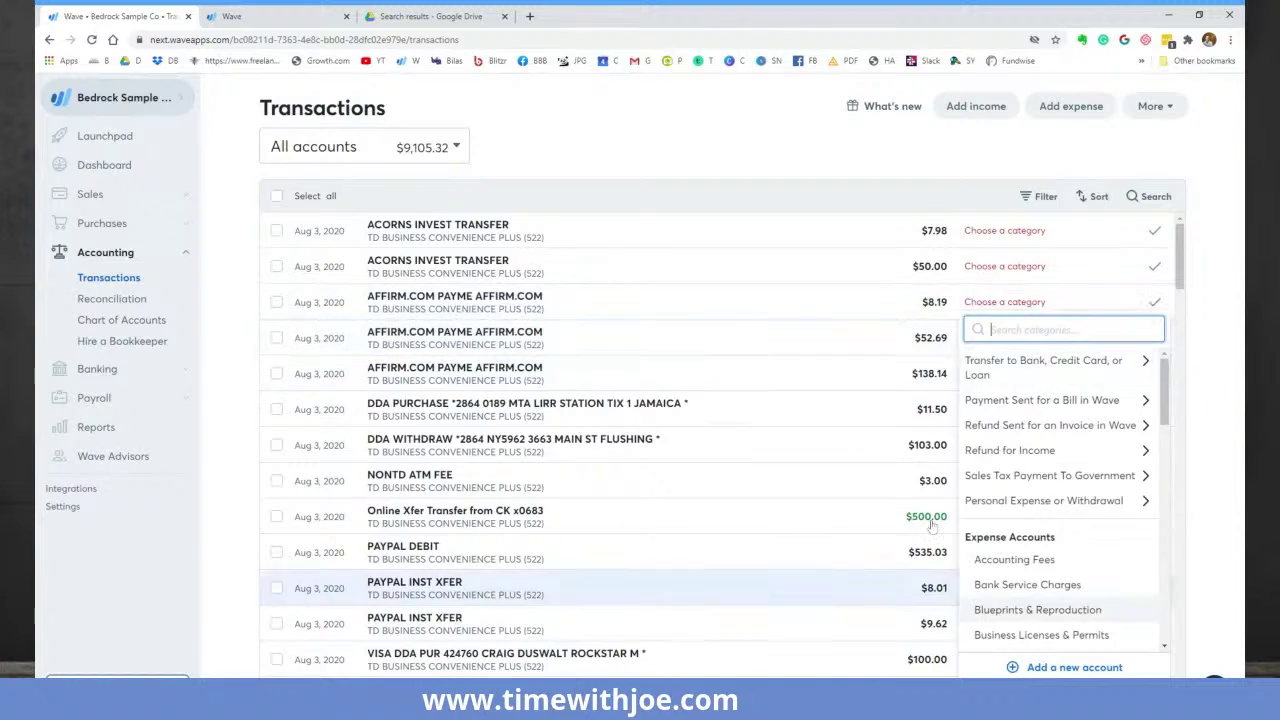
pyautogui.scroll(-3, 1040, 600)
pyautogui.scroll(-5, 1040, 592)
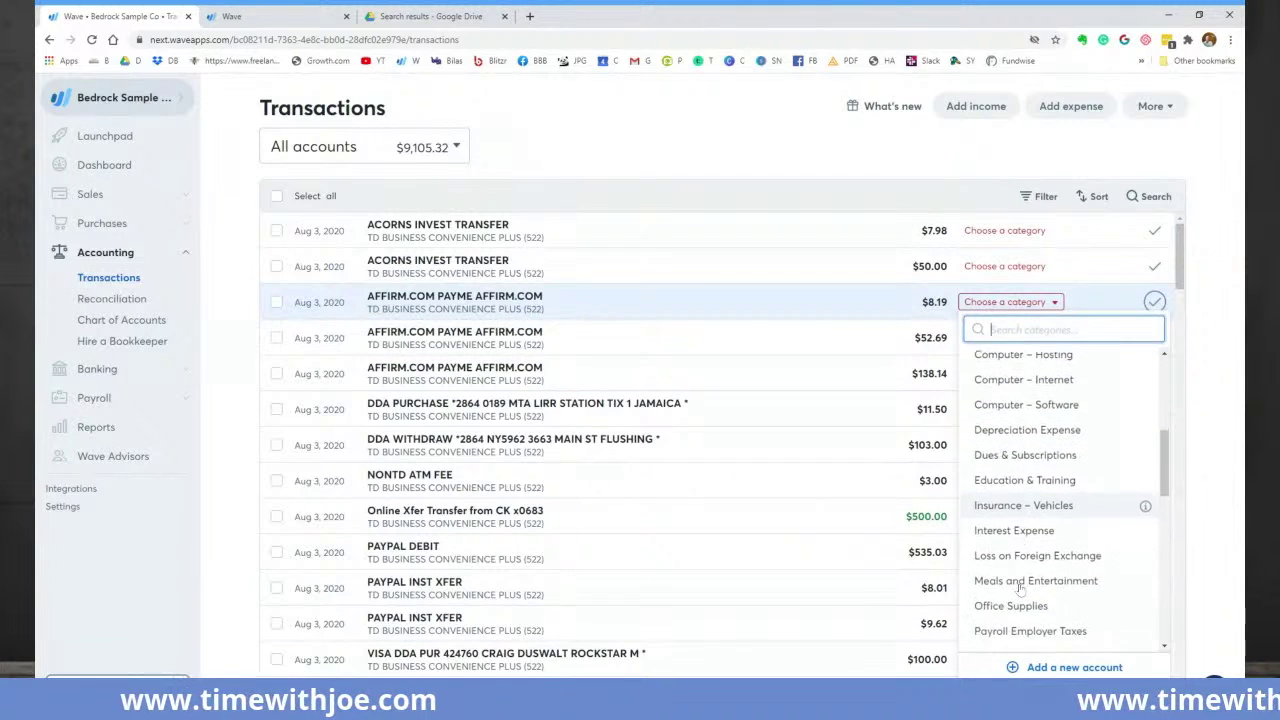
pyautogui.scroll(-4, 1017, 591)
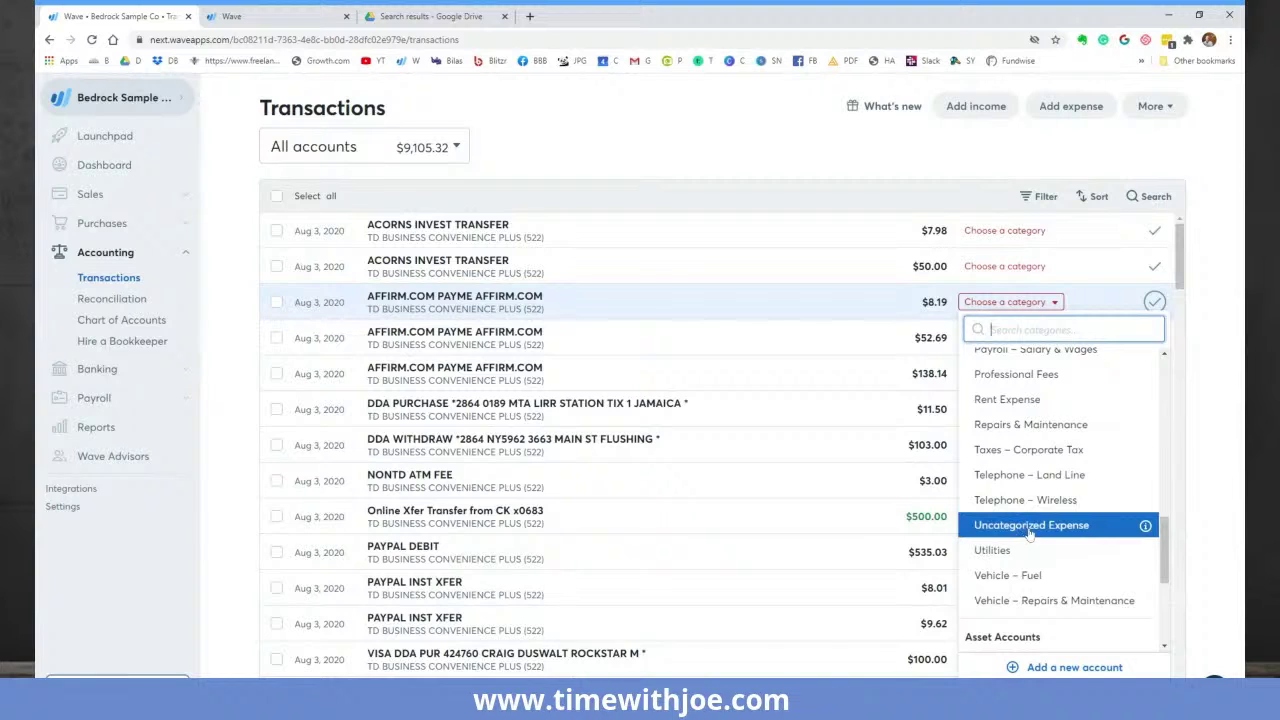
pyautogui.scroll(-1, 1045, 520)
pyautogui.scroll(3, 1048, 490)
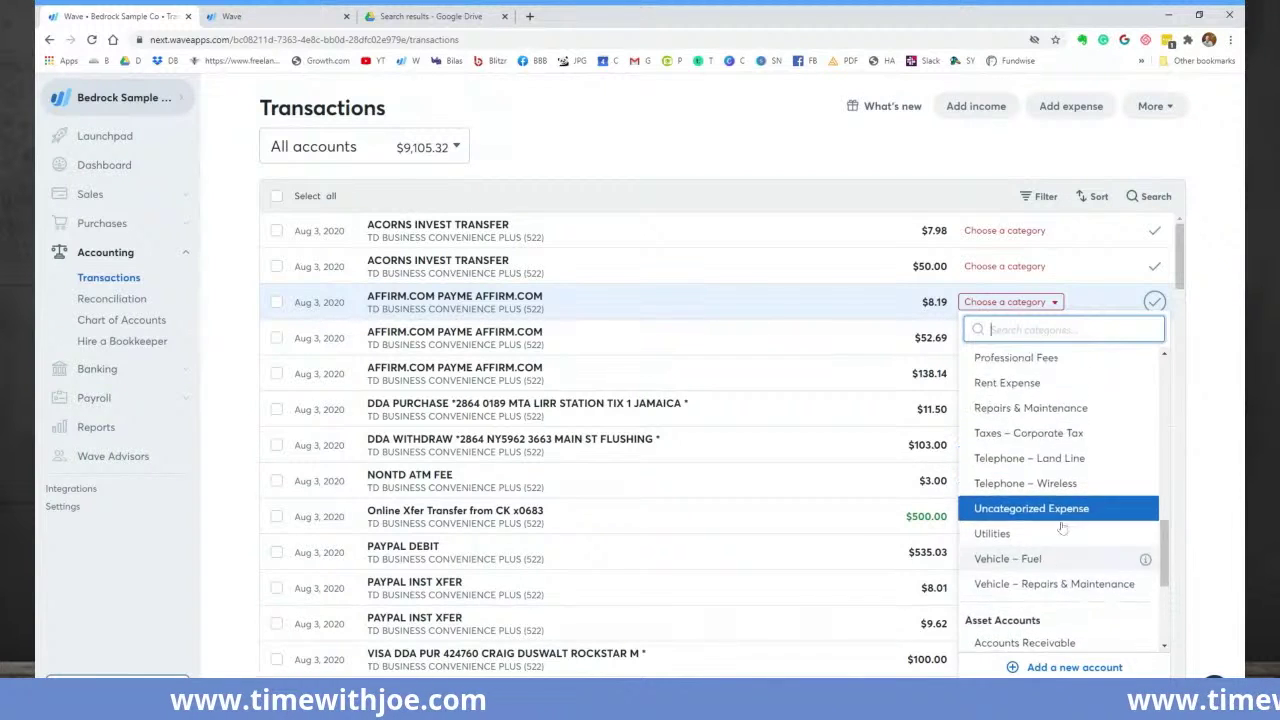
pyautogui.scroll(3, 1050, 453)
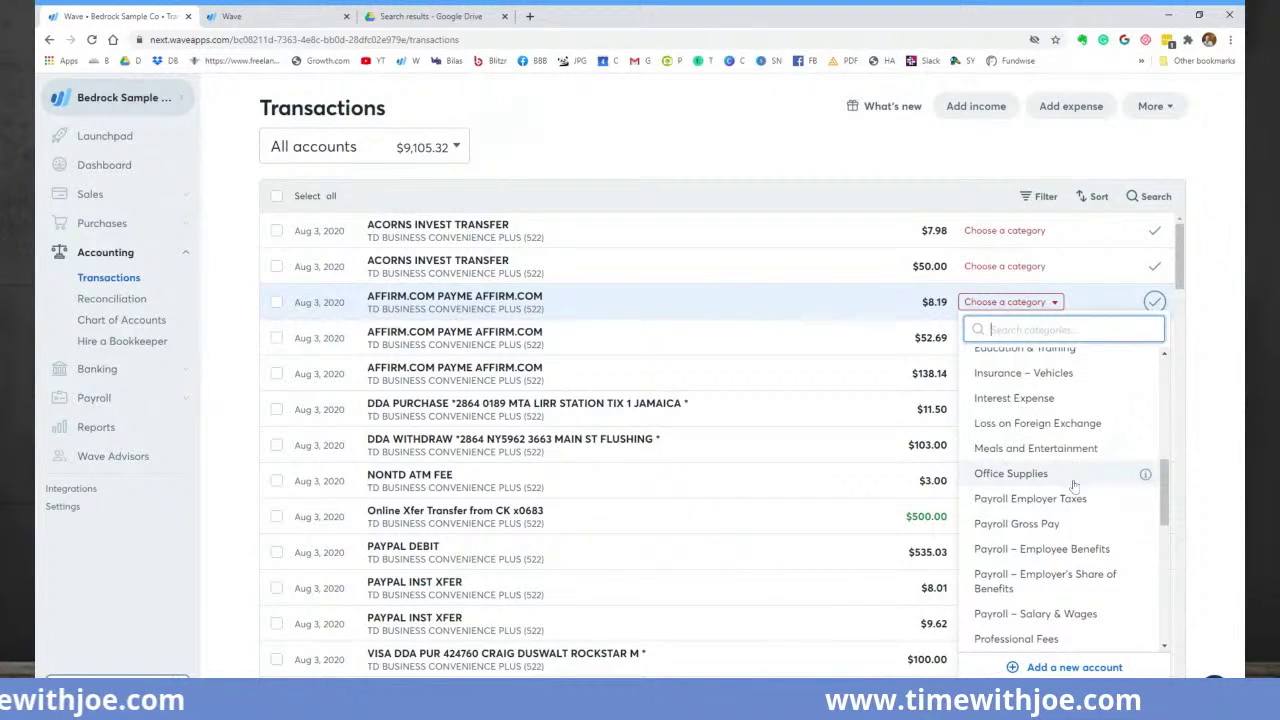
pyautogui.scroll(-5, 1071, 519)
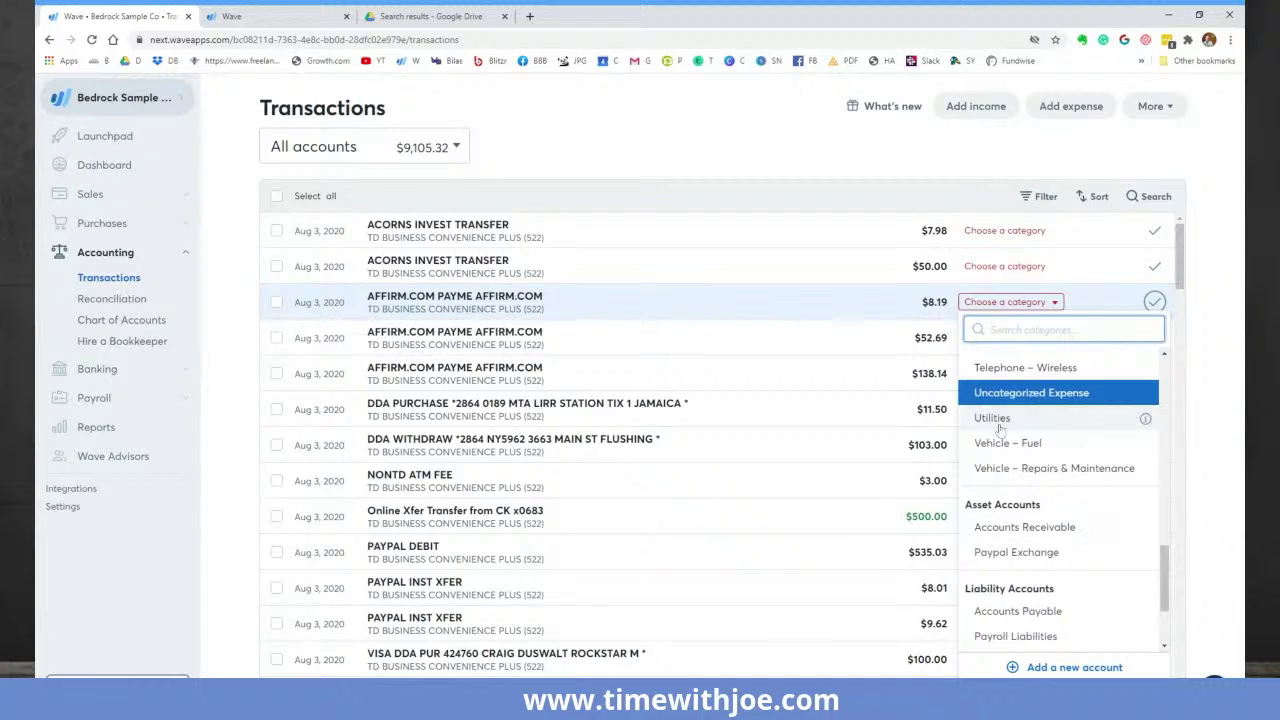
# Add a new Operating Expense account named Travel for categorizing the $8.19 AFFIRM.COM transaction
pyautogui.click(1058, 667)
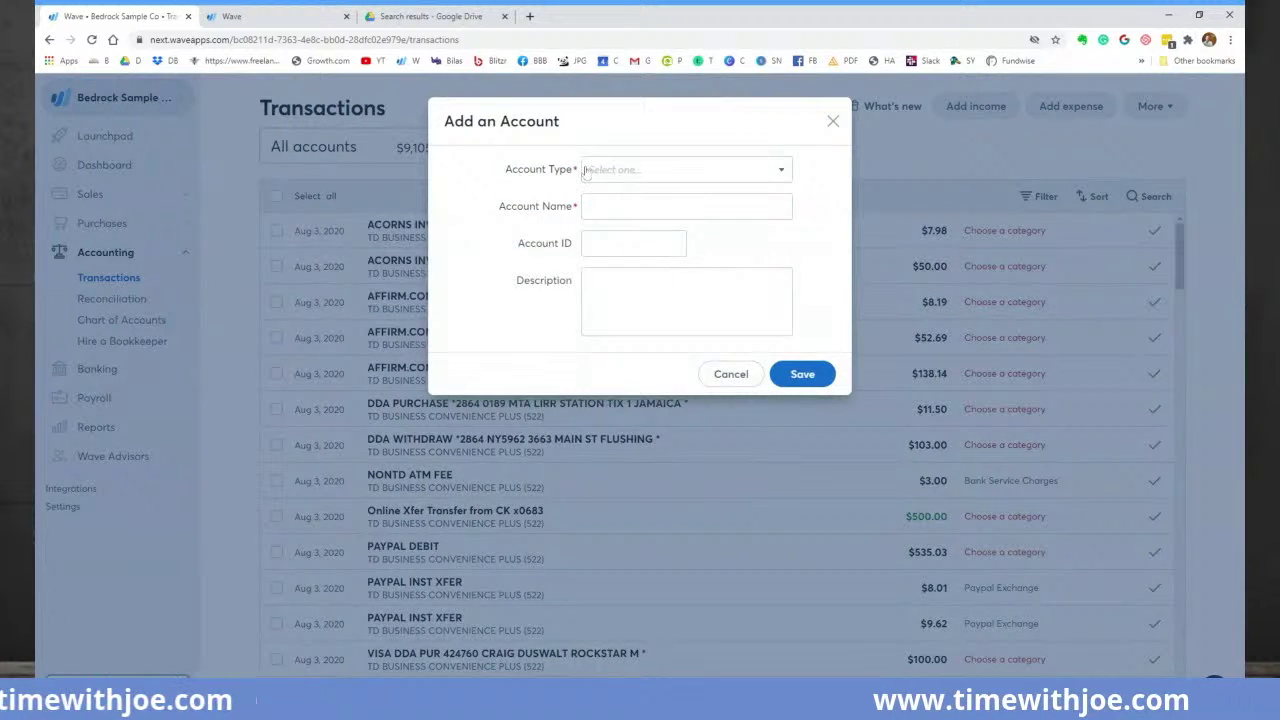
pyautogui.click(590, 172)
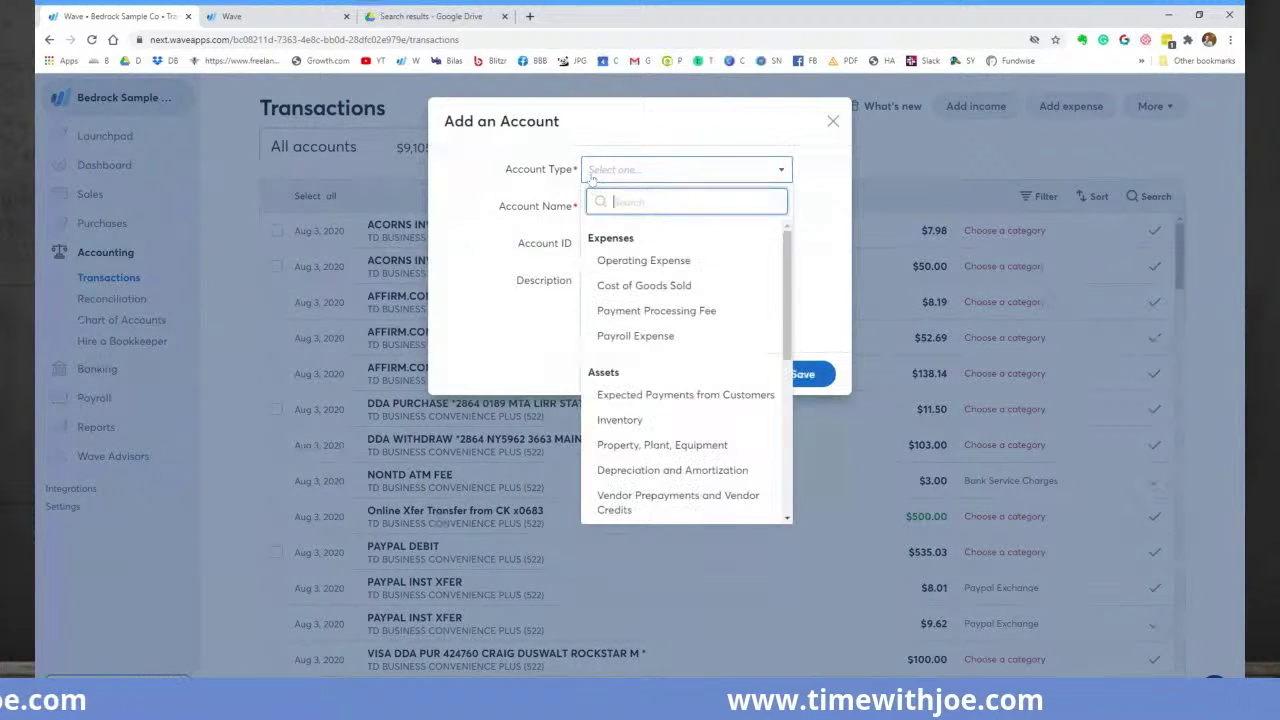
pyautogui.click(633, 262)
pyautogui.click(686, 206)
pyautogui.write('Travel')
pyautogui.click(822, 374)
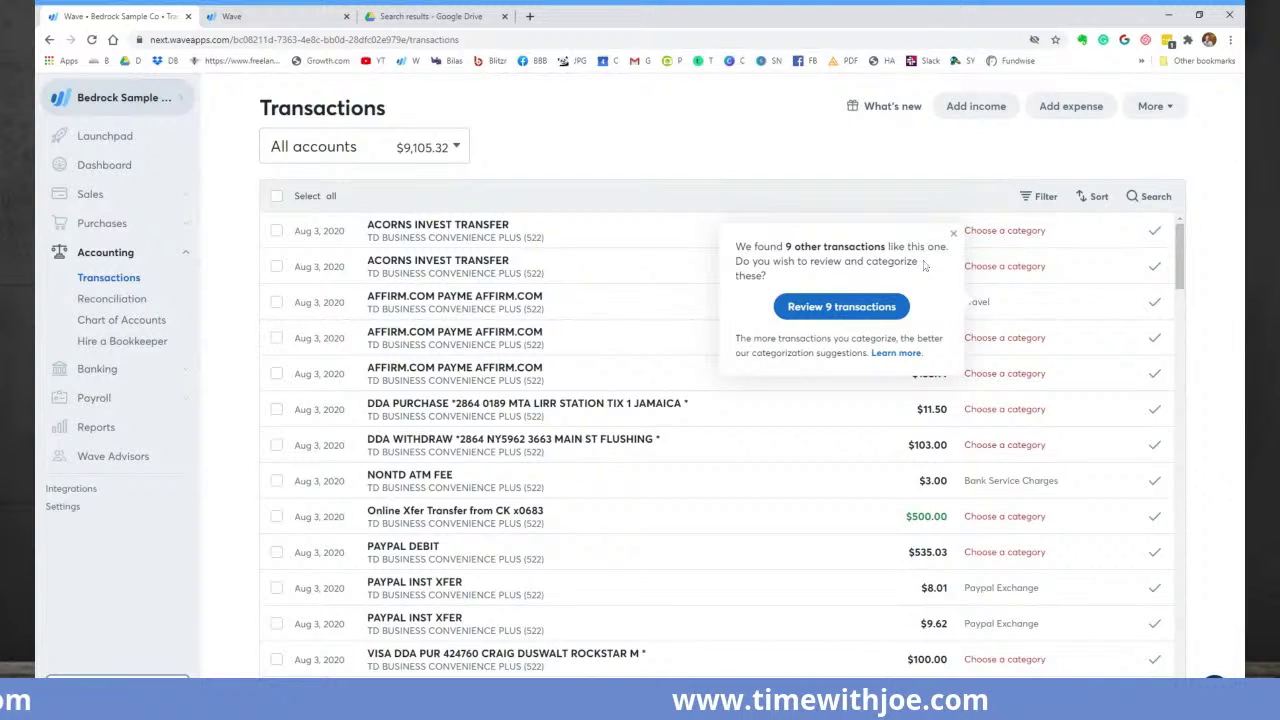
# Review the similar AFFIRM.COM transactions and categorize all nine of them as Travel
pyautogui.click(841, 306)
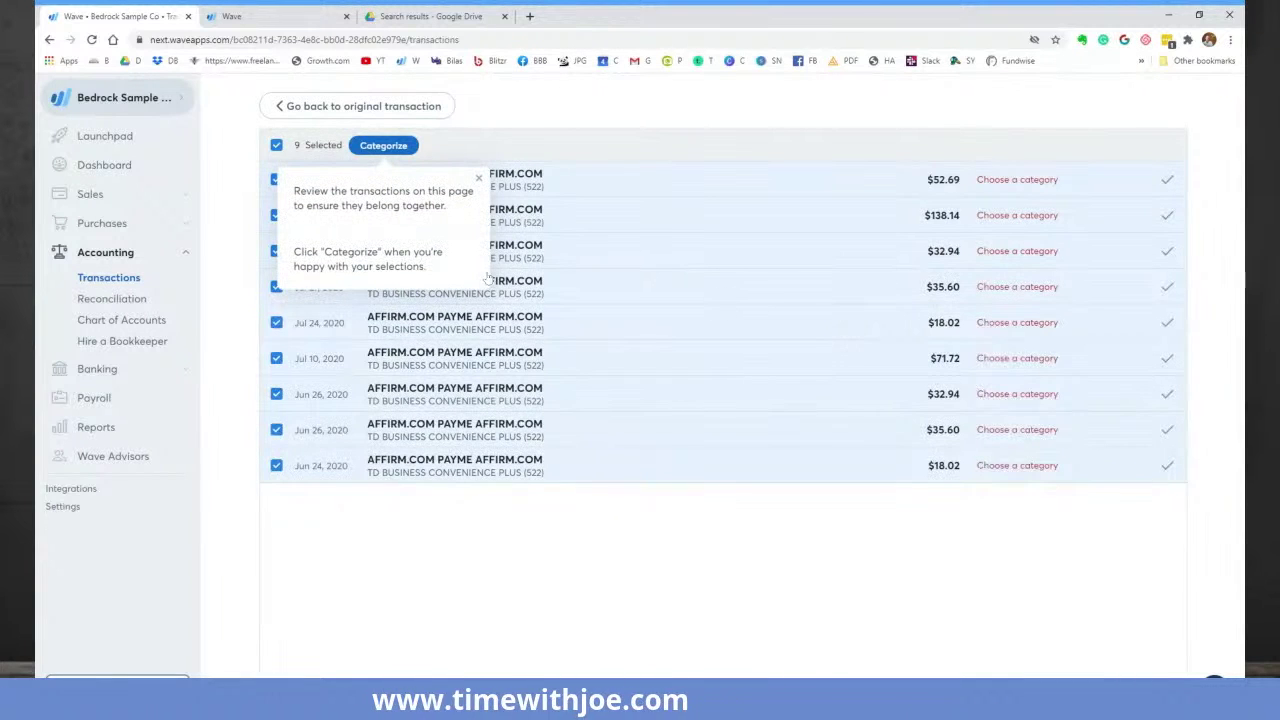
pyautogui.click(389, 148)
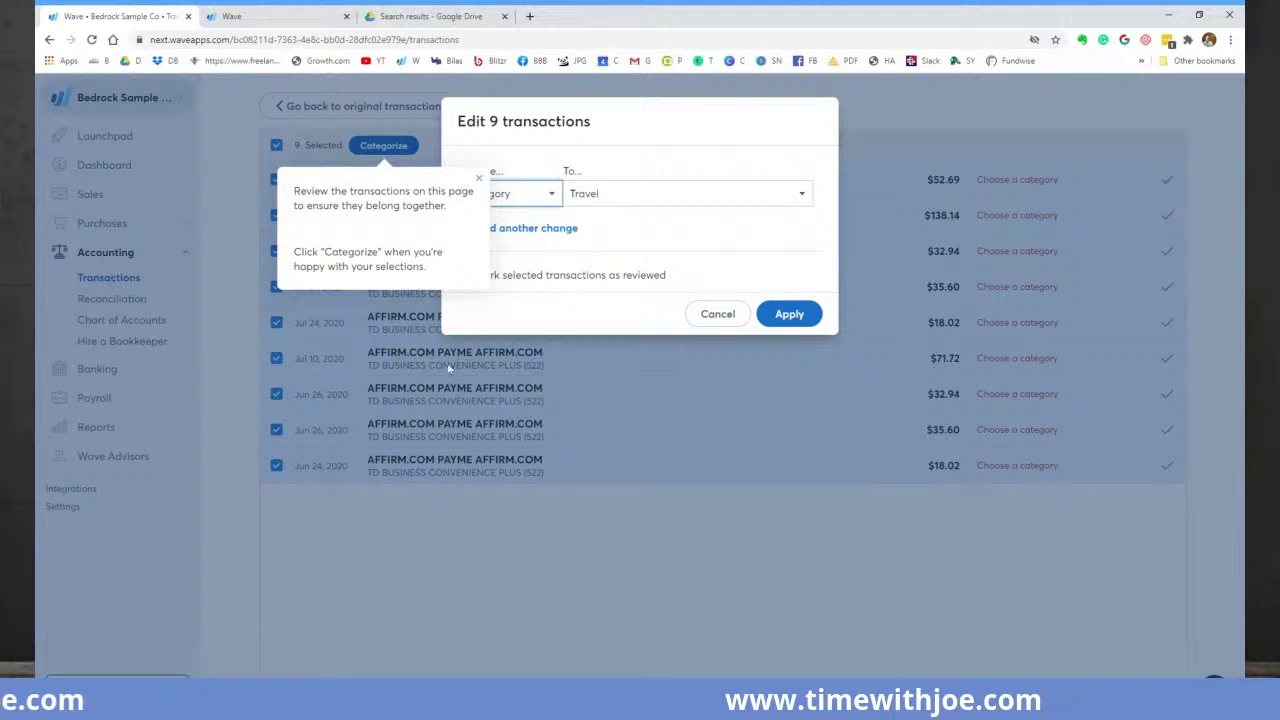
pyautogui.click(789, 316)
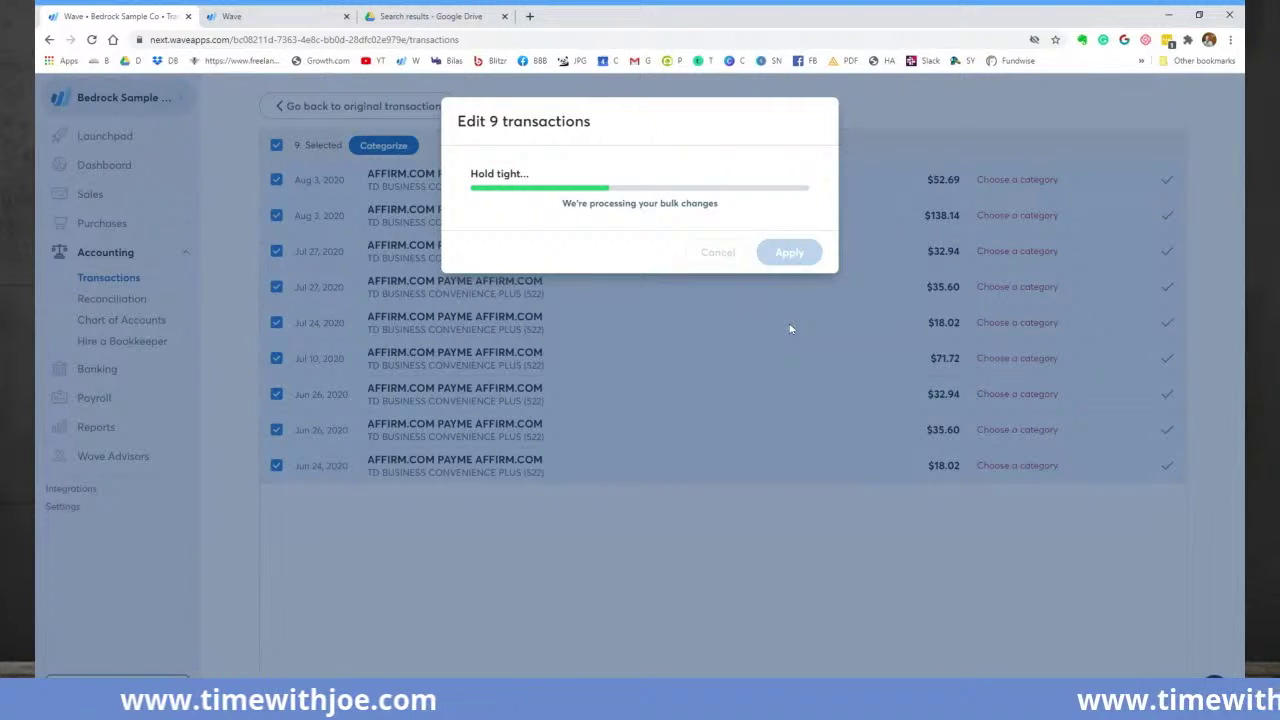
pyautogui.click(788, 295)
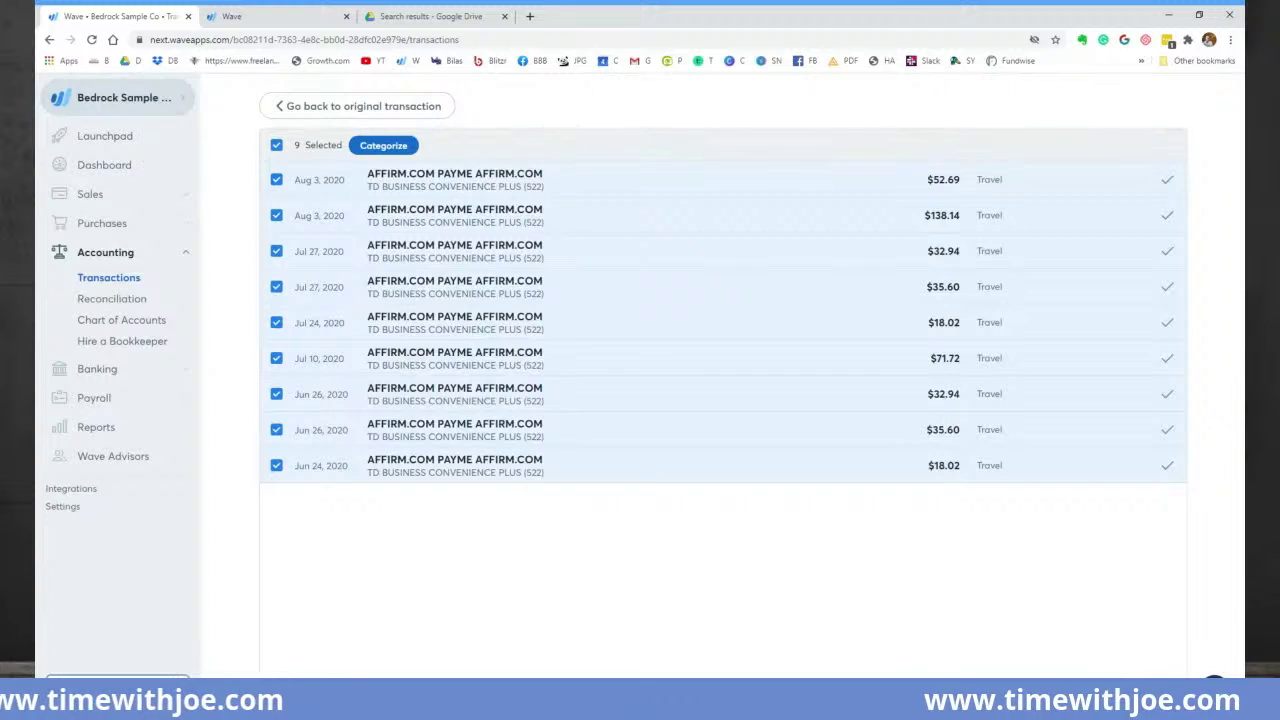
# Open the Receipts page under Purchases and upload the first receipt file
pyautogui.click(103, 223)
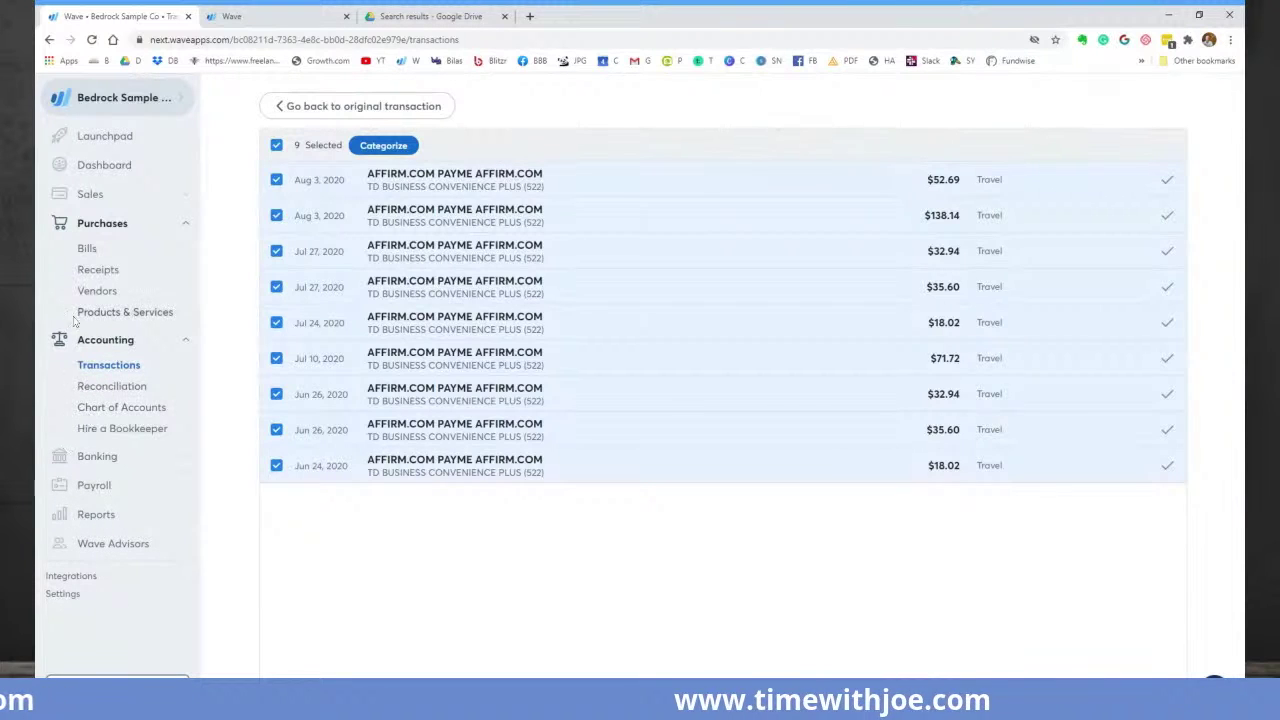
pyautogui.click(95, 272)
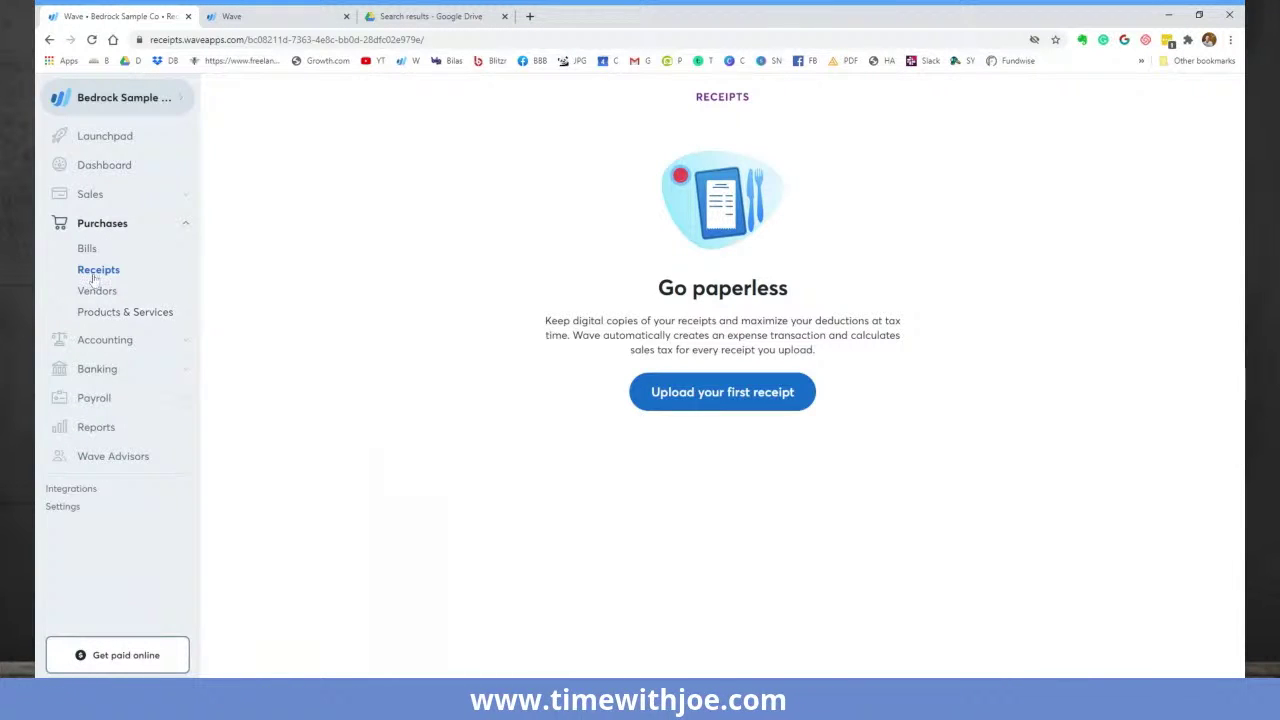
pyautogui.click(730, 397)
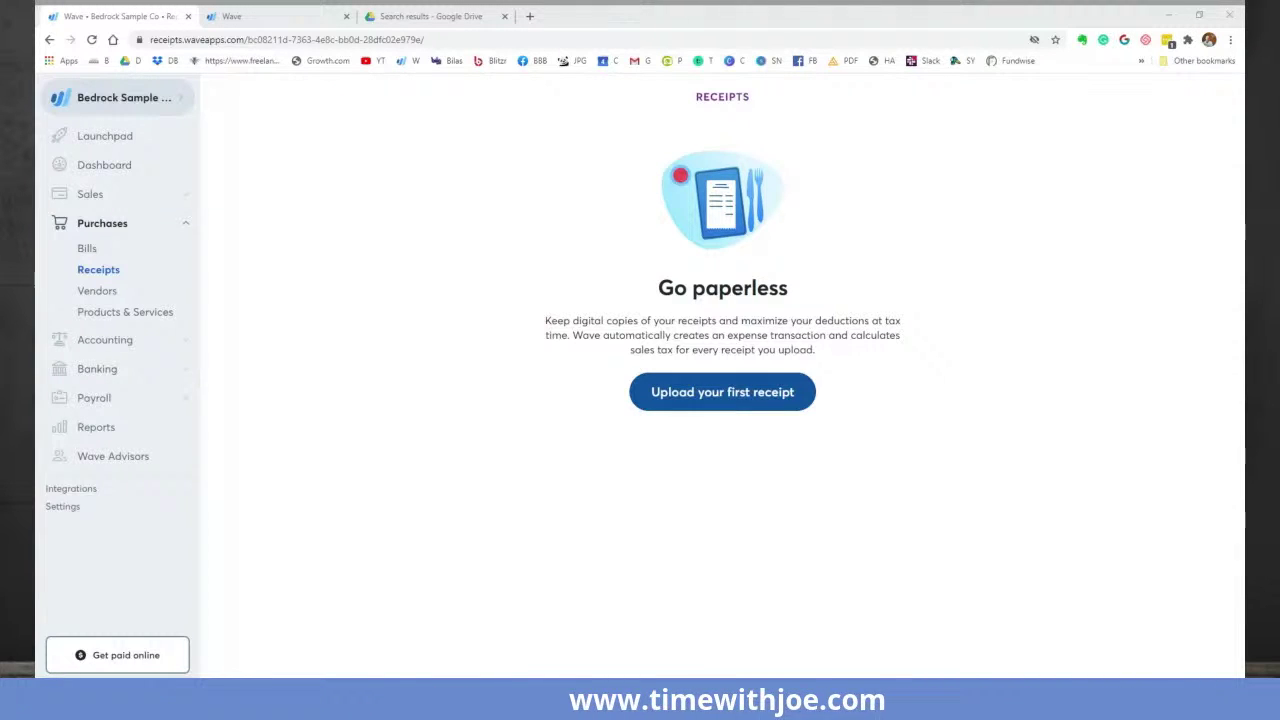
pyautogui.click(760, 502)
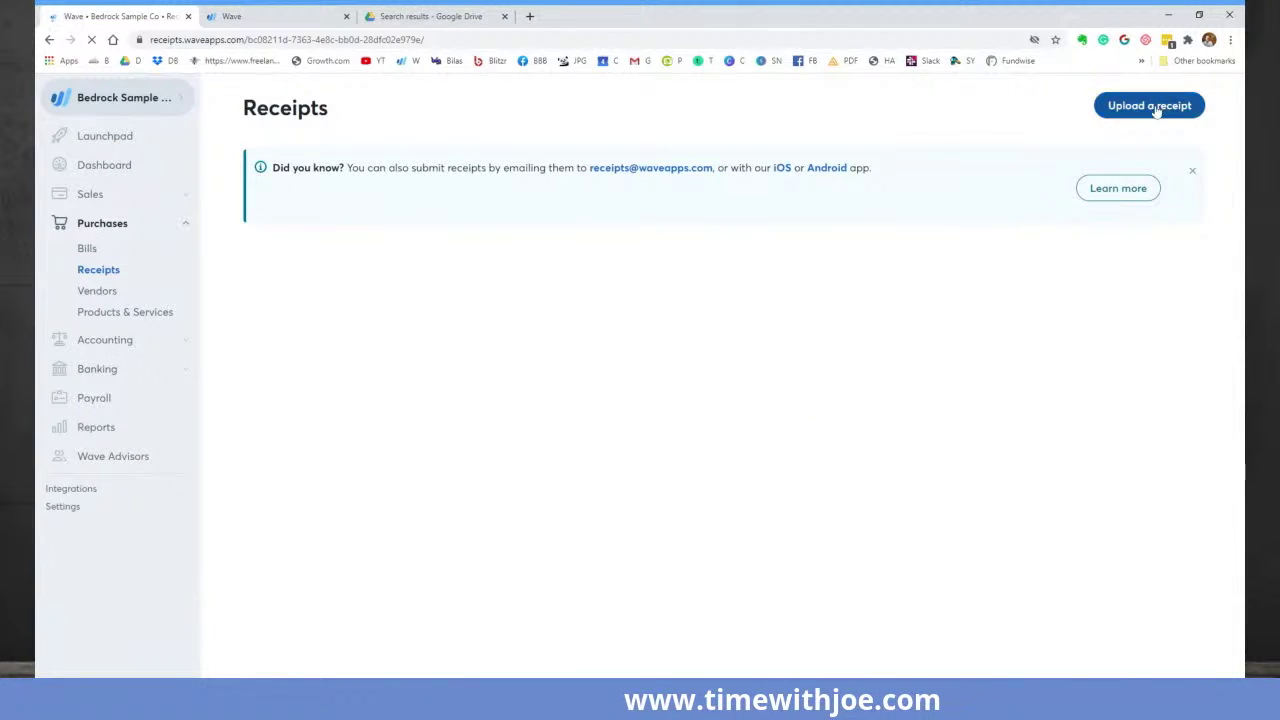
# Upload two more receipts one after the other, and restore the browser window to its smaller size
pyautogui.click(1153, 112)
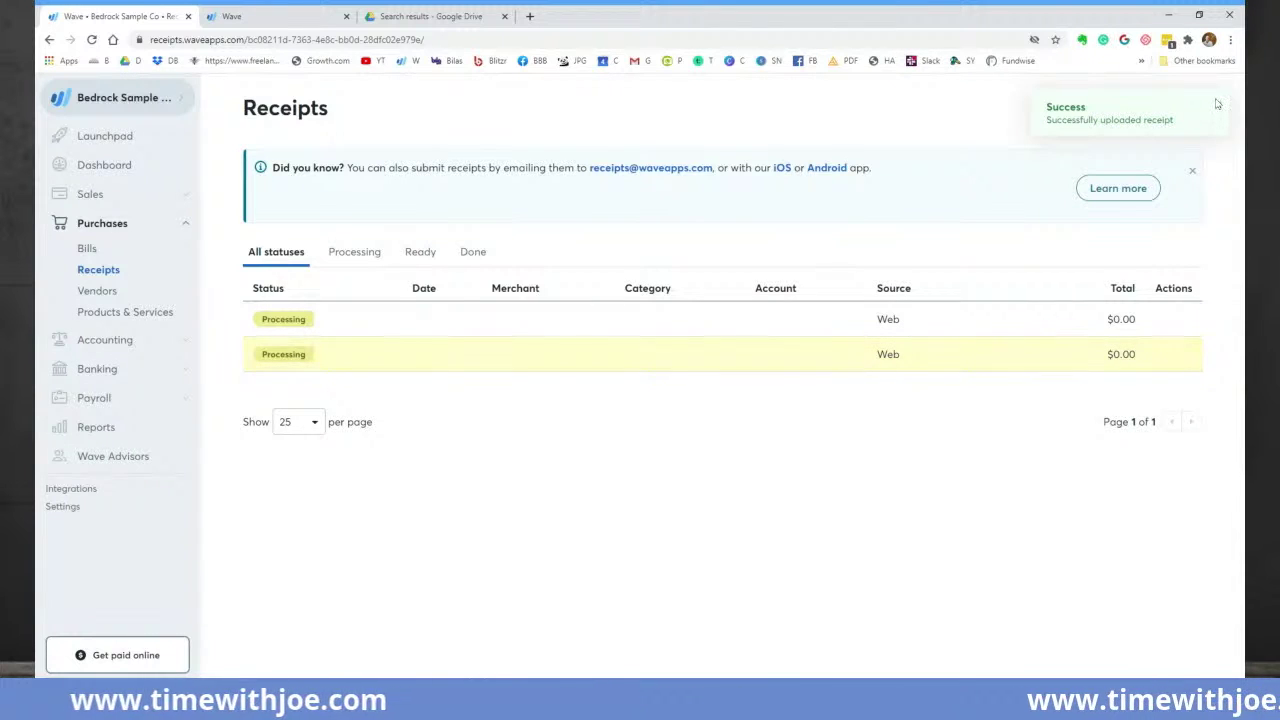
pyautogui.click(1218, 106)
pyautogui.click(1138, 116)
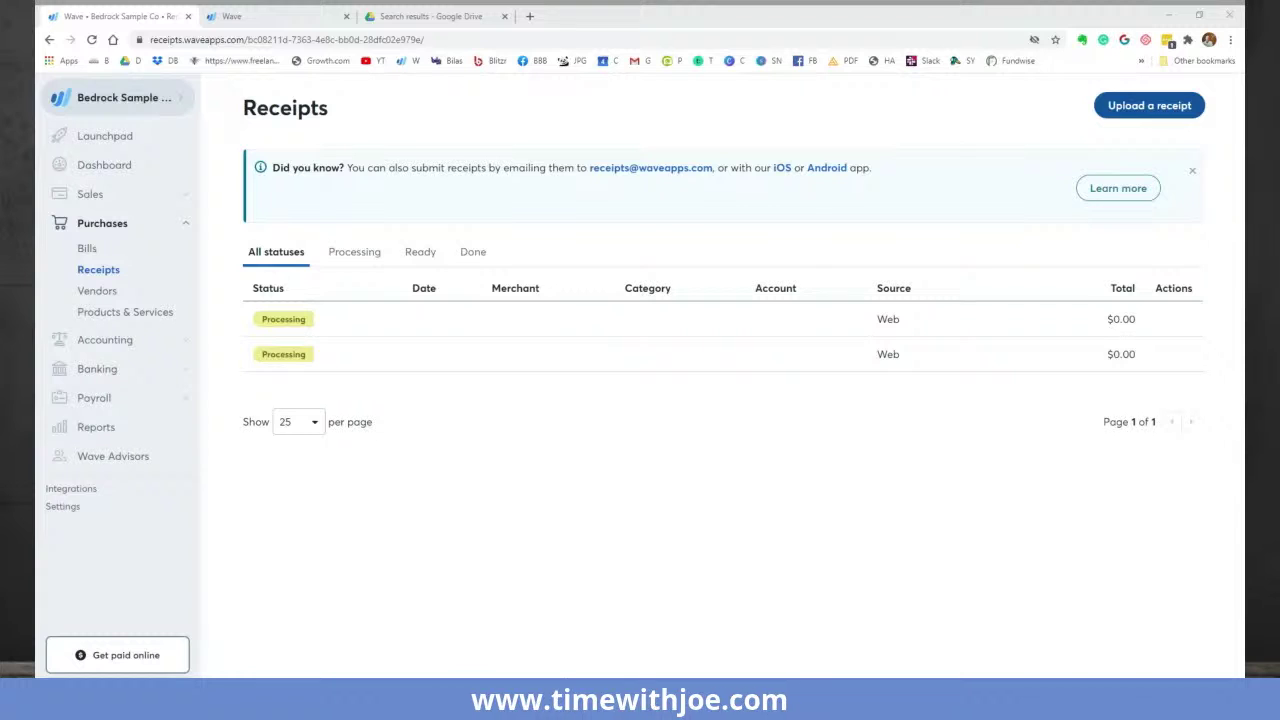
pyautogui.click(943, 506)
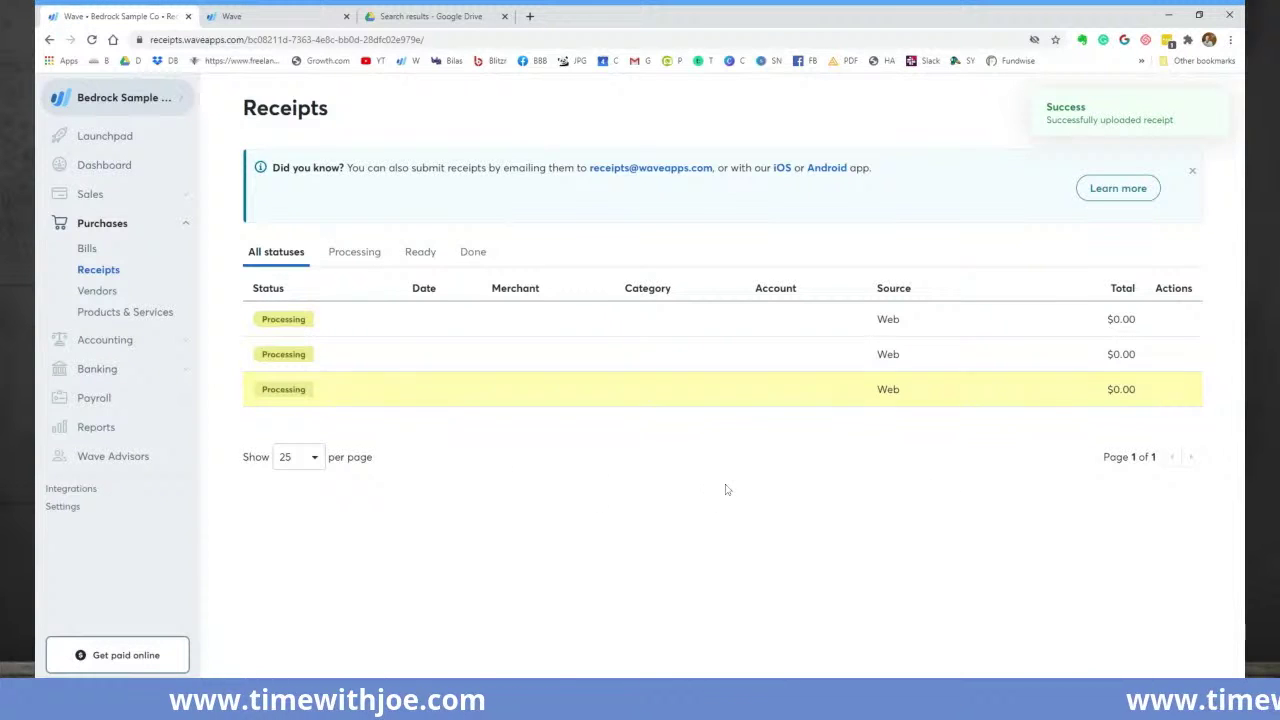
pyautogui.doubleClick(621, 29)
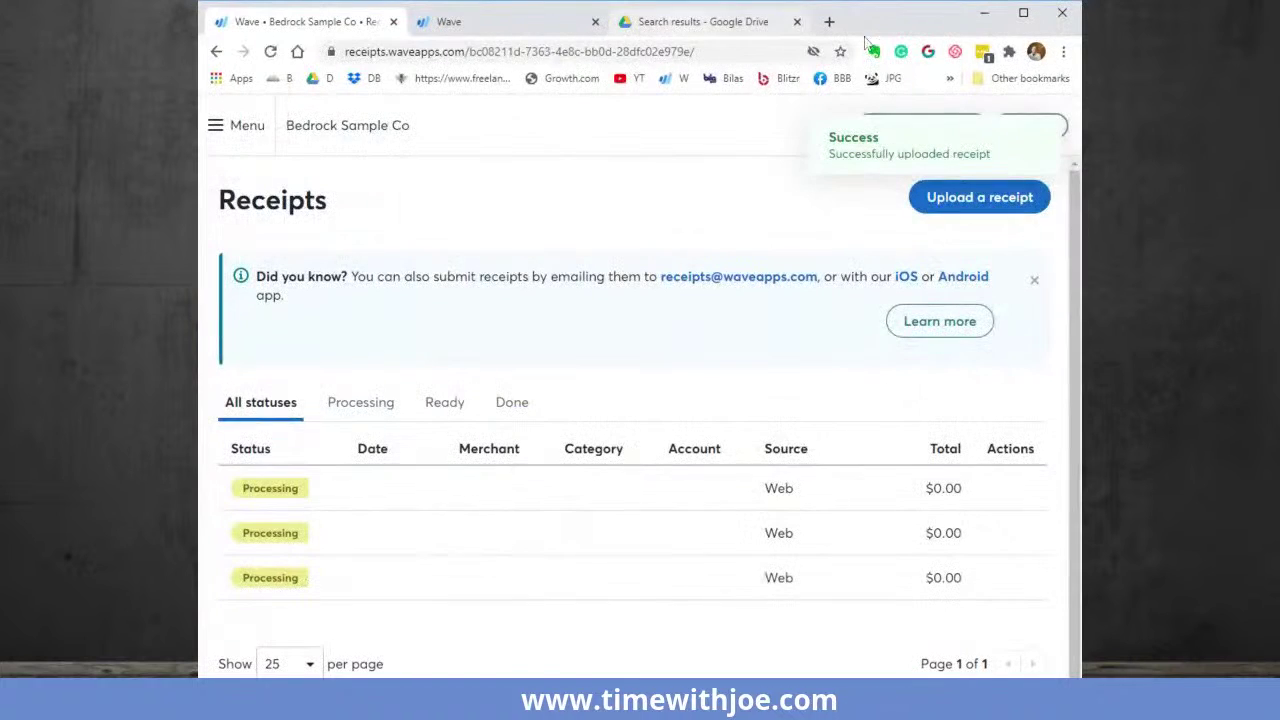